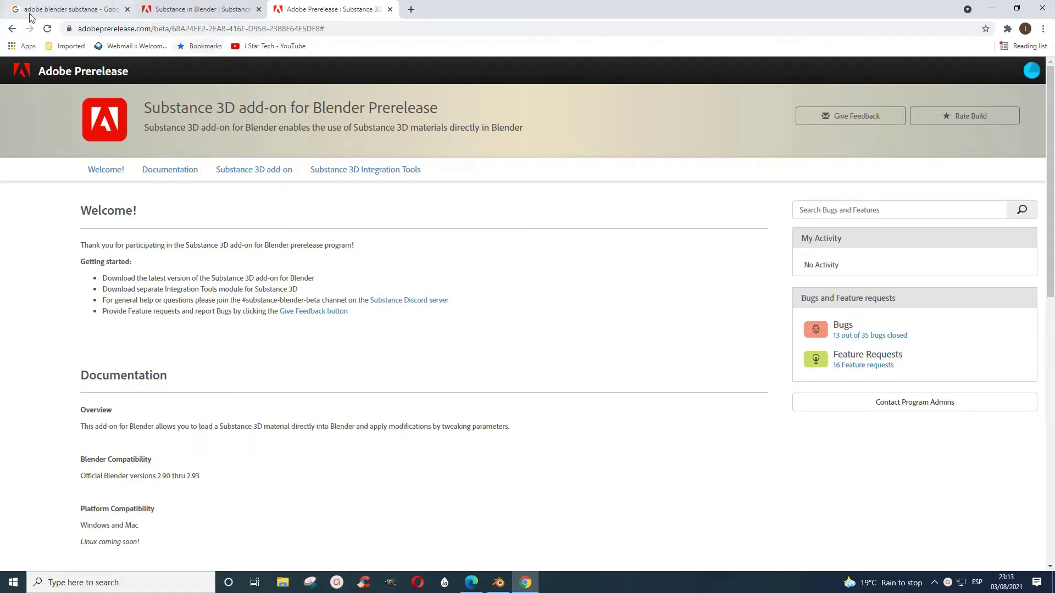
- Review the search results, the Substance 3D add-on page and the prerelease page's installation instructions and download sections
left_click(46, 10)
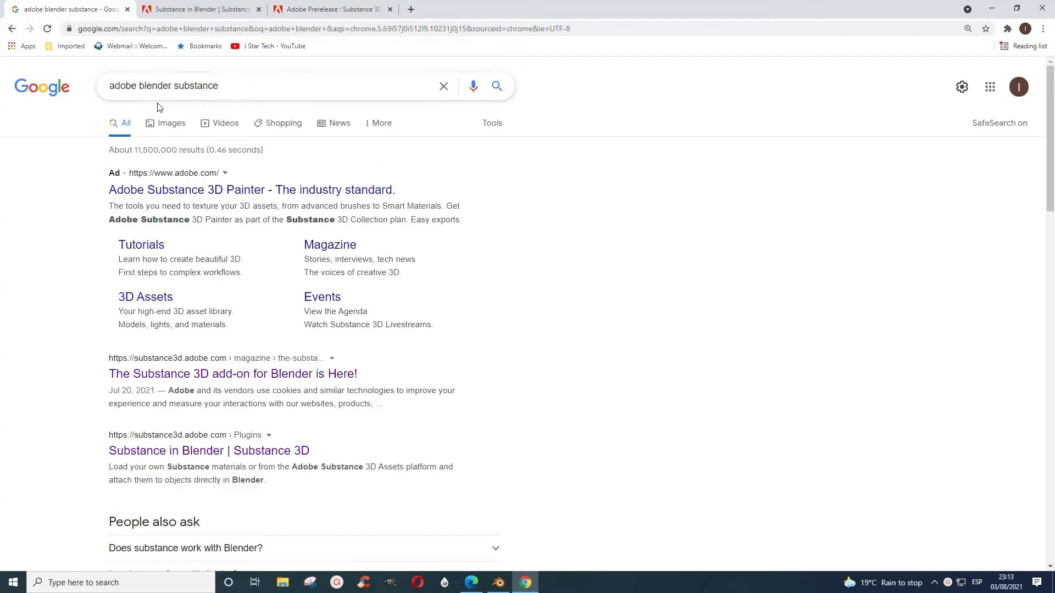
left_click(170, 12)
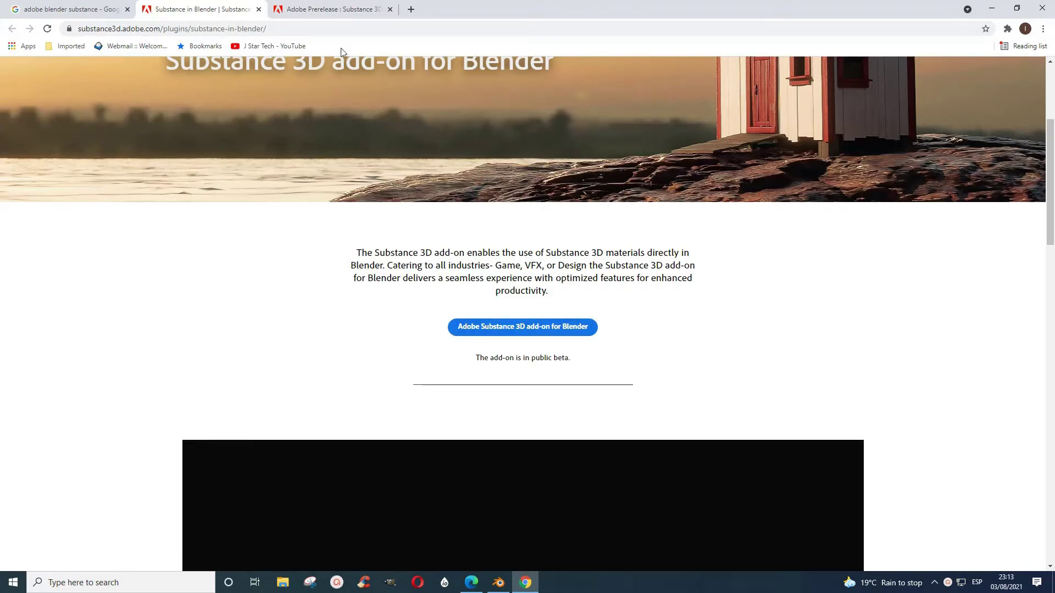
left_click(329, 13)
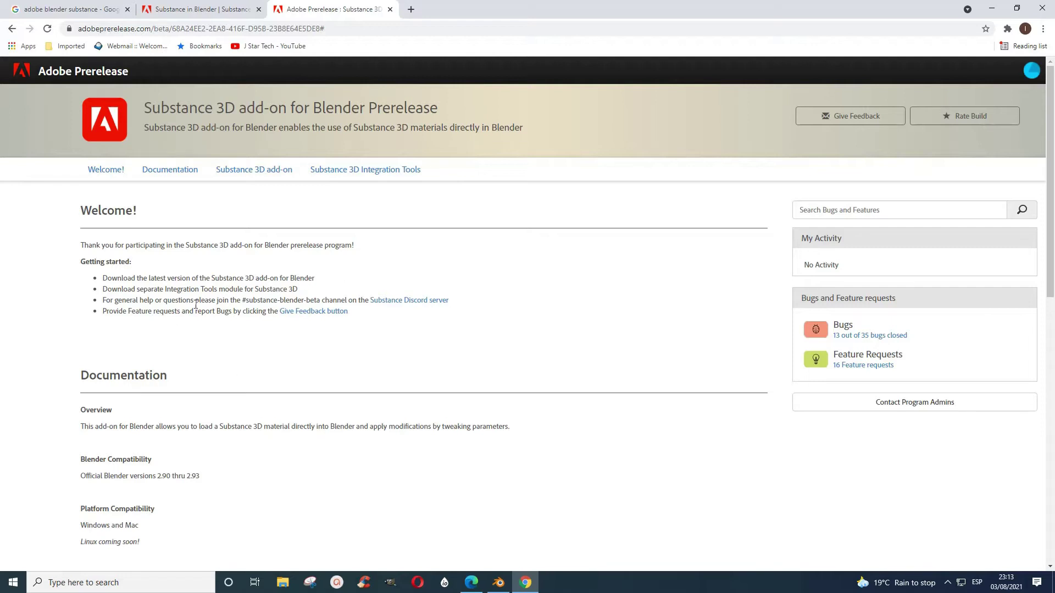
scroll(258, 396, "down", 6)
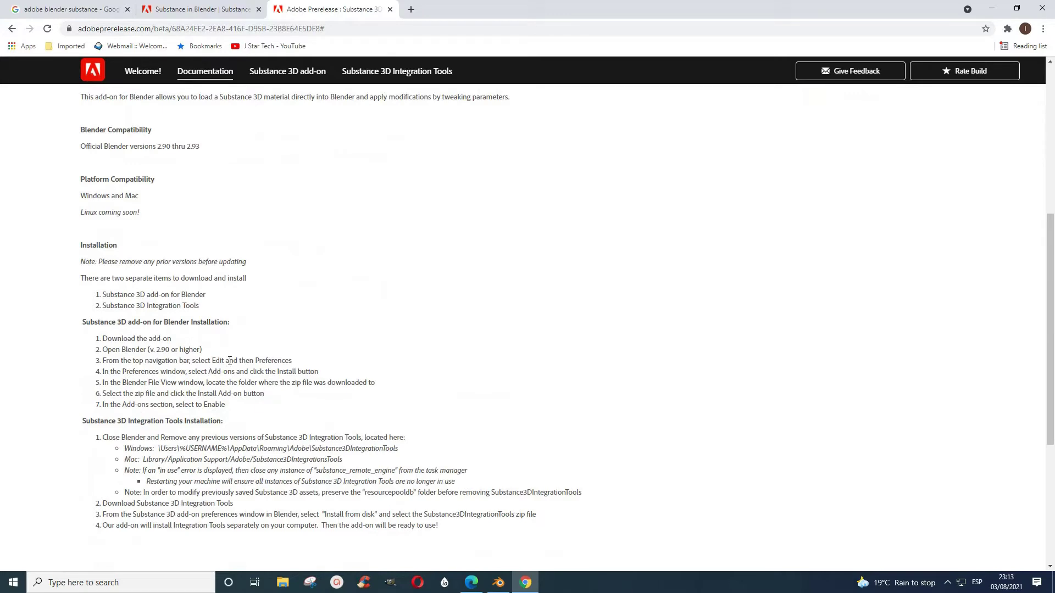
scroll(229, 361, "down", 1)
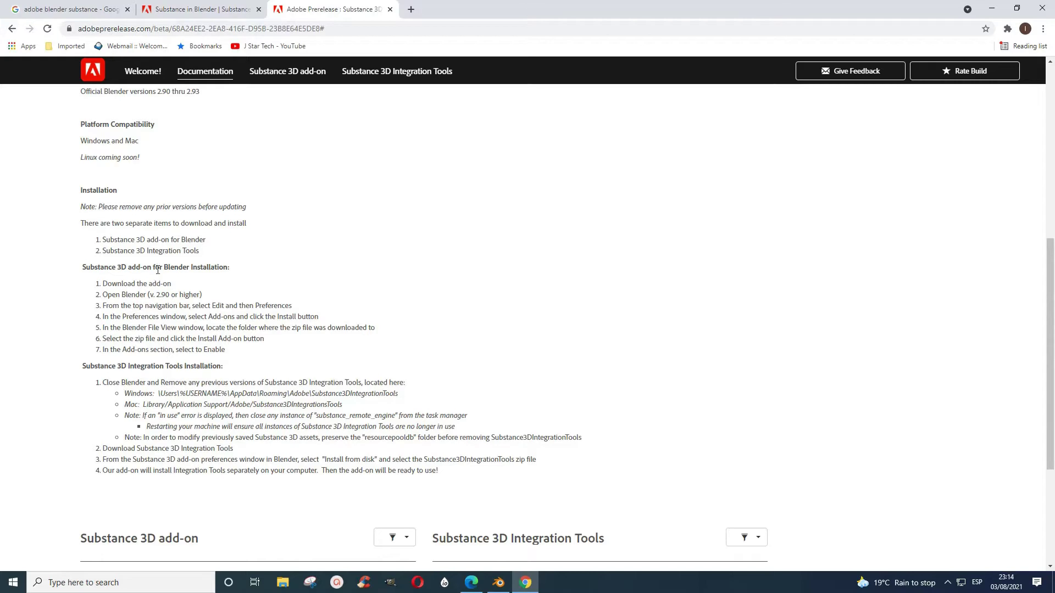
scroll(158, 268, "down", 4)
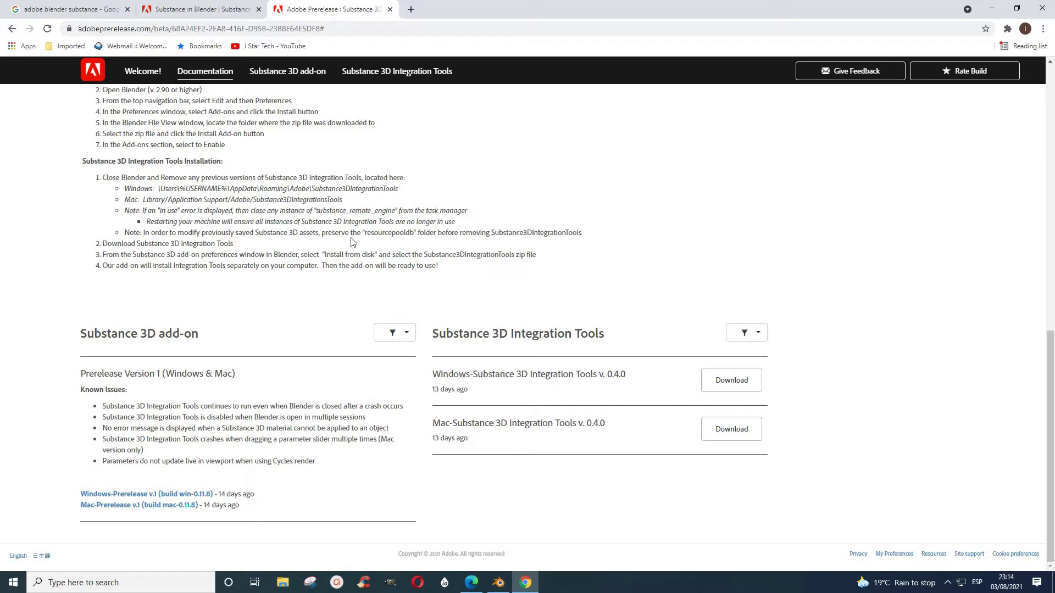
left_click_drag(415, 201, 408, 279)
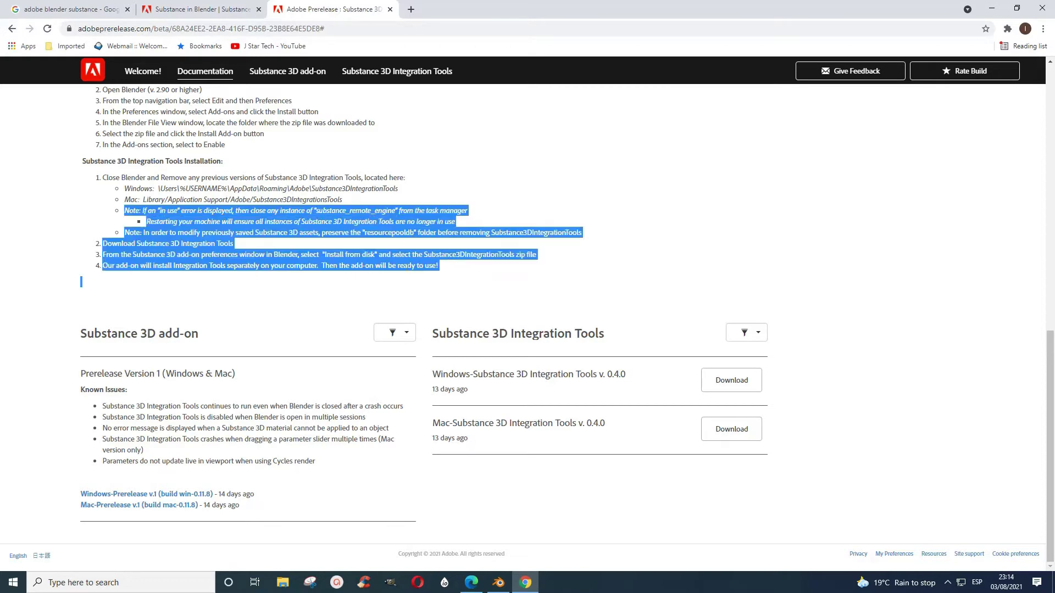
left_click(631, 214)
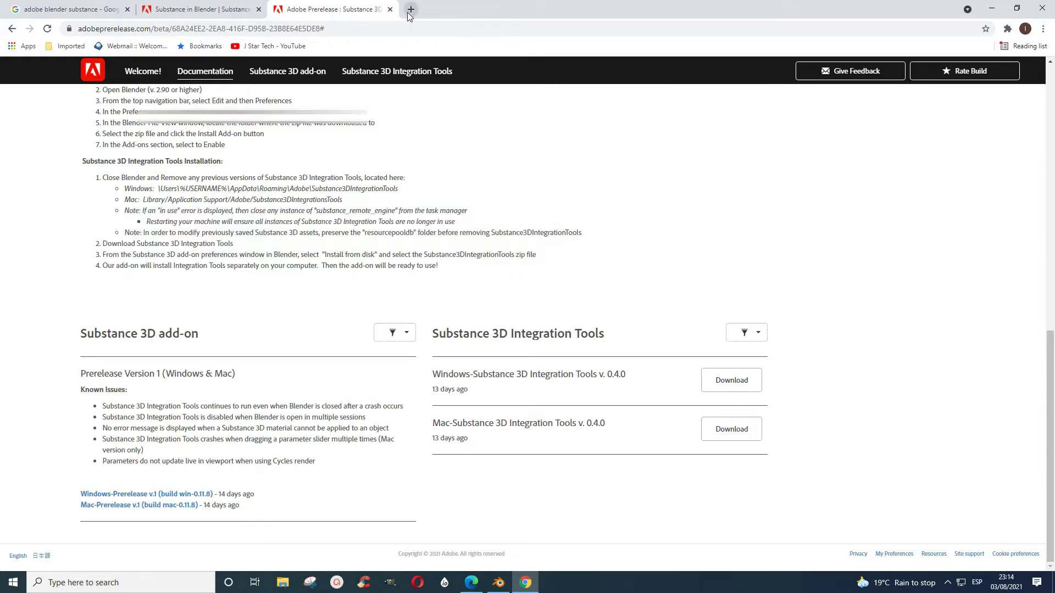
- Switch to Blender and open the preferences to manage its add-ons
left_click(500, 586)
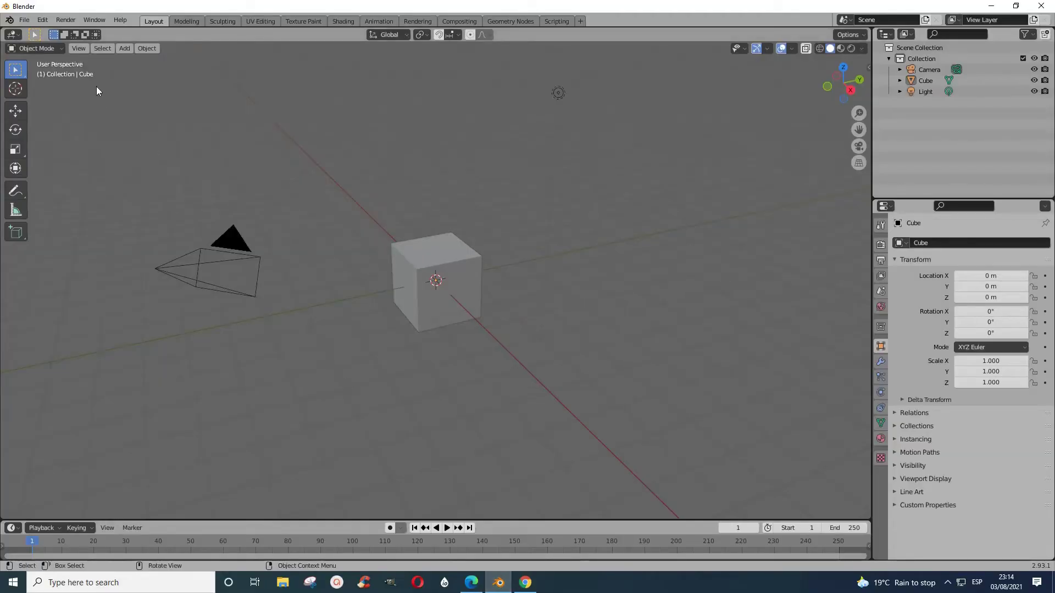
left_click(39, 19)
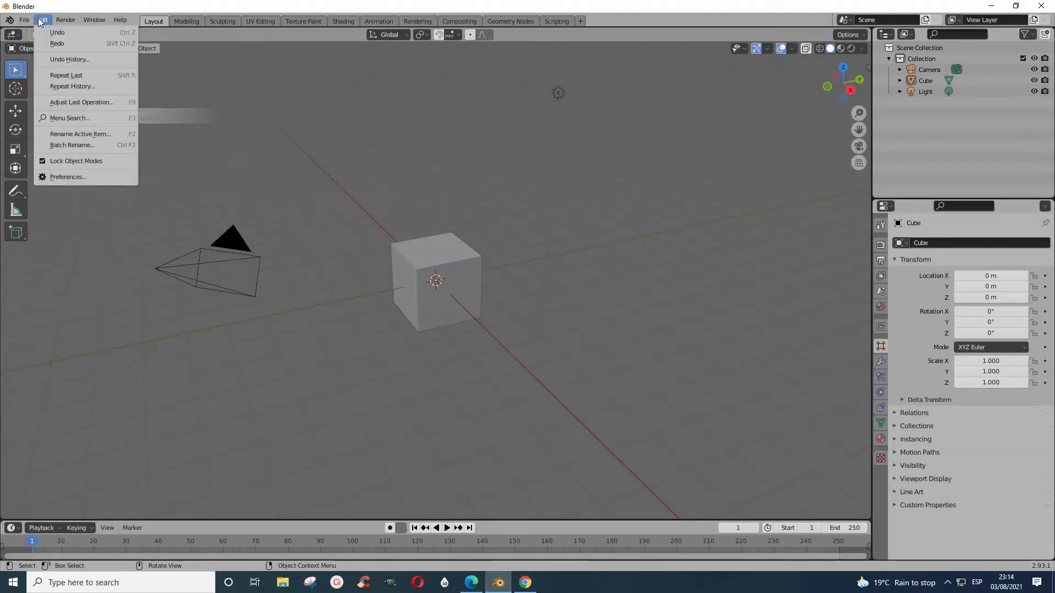
left_click(75, 177)
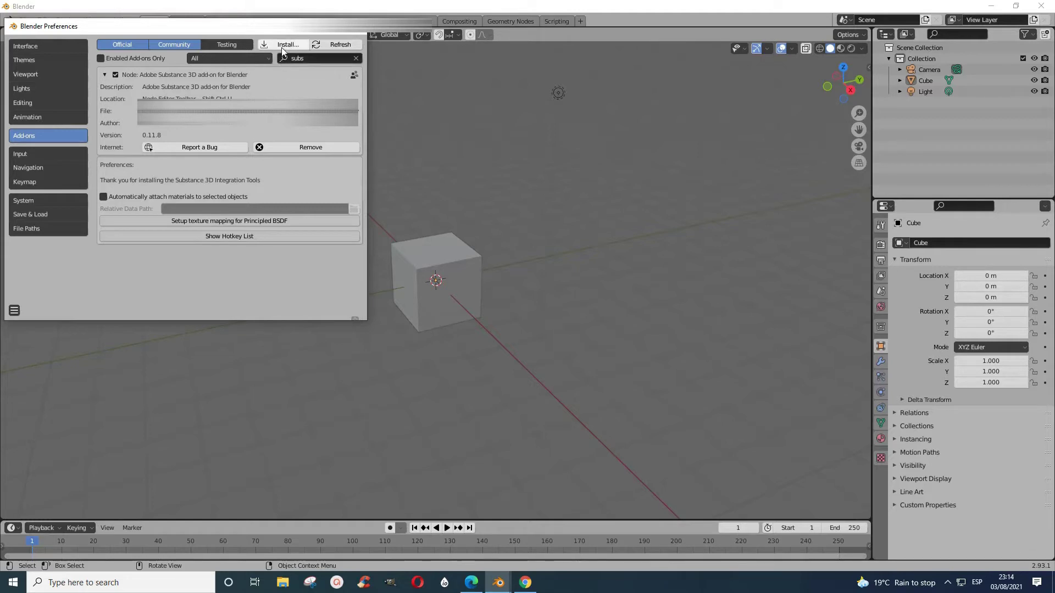
left_click(283, 47)
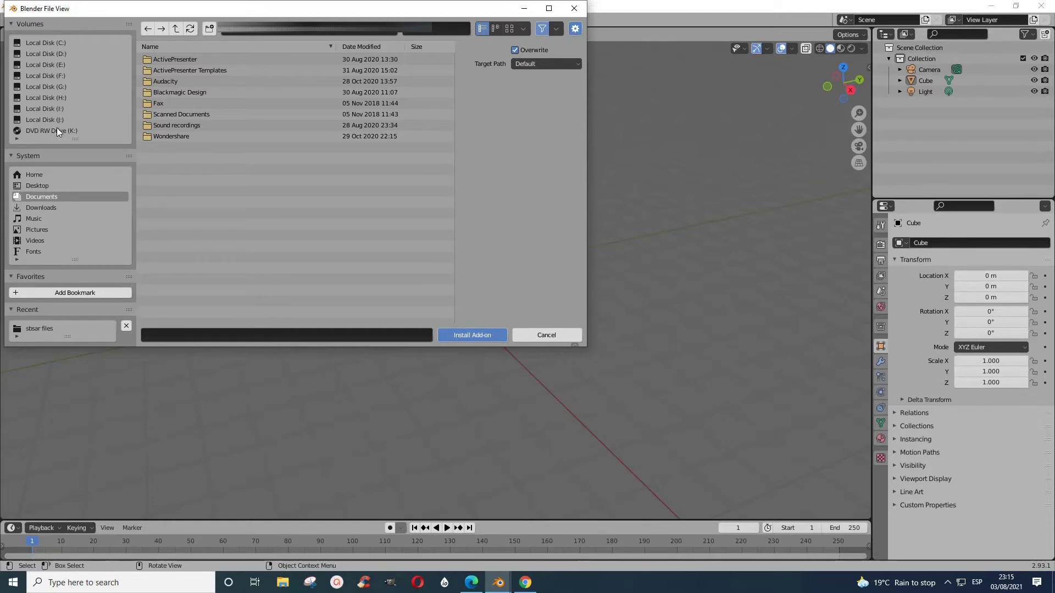
left_click(48, 326)
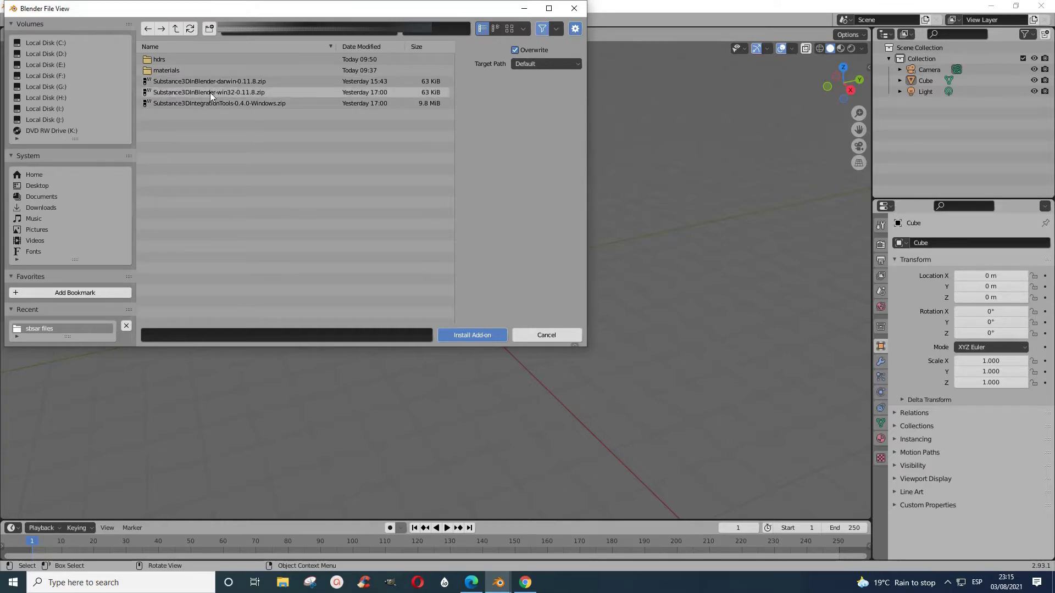
left_click(261, 94)
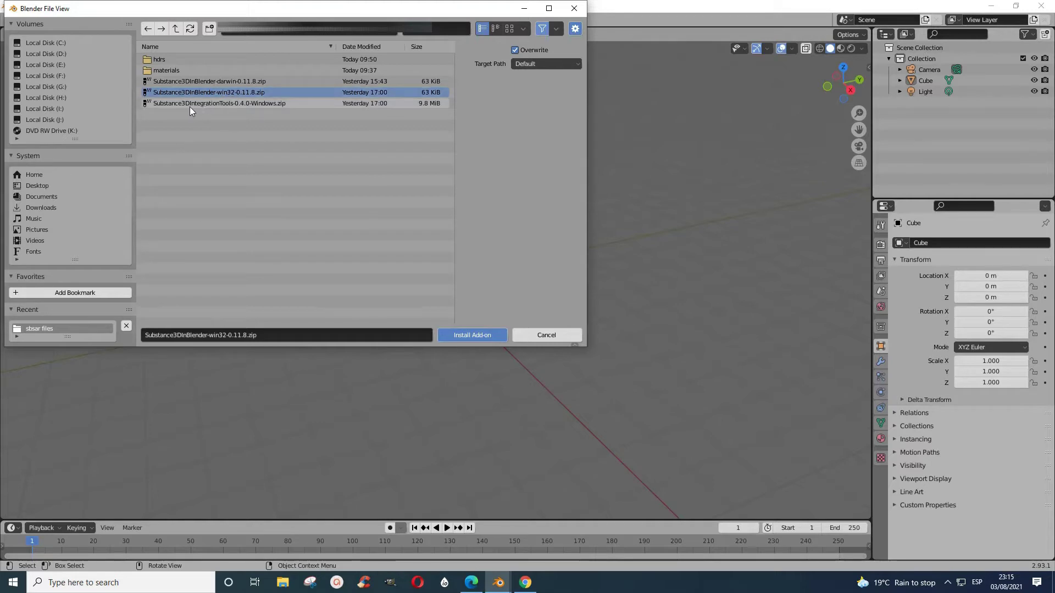
left_click(235, 103)
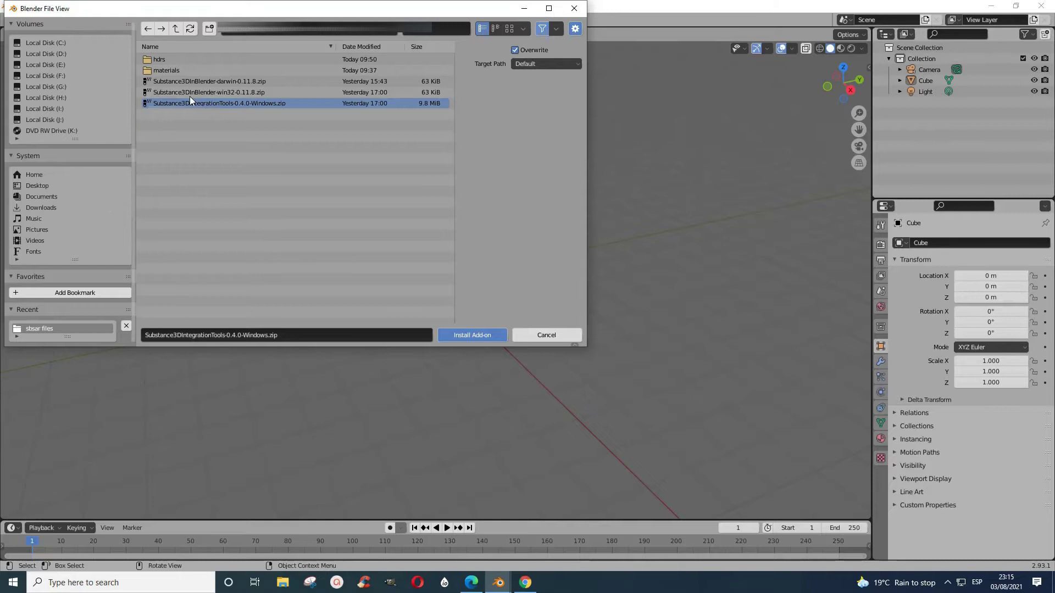
left_click(575, 9)
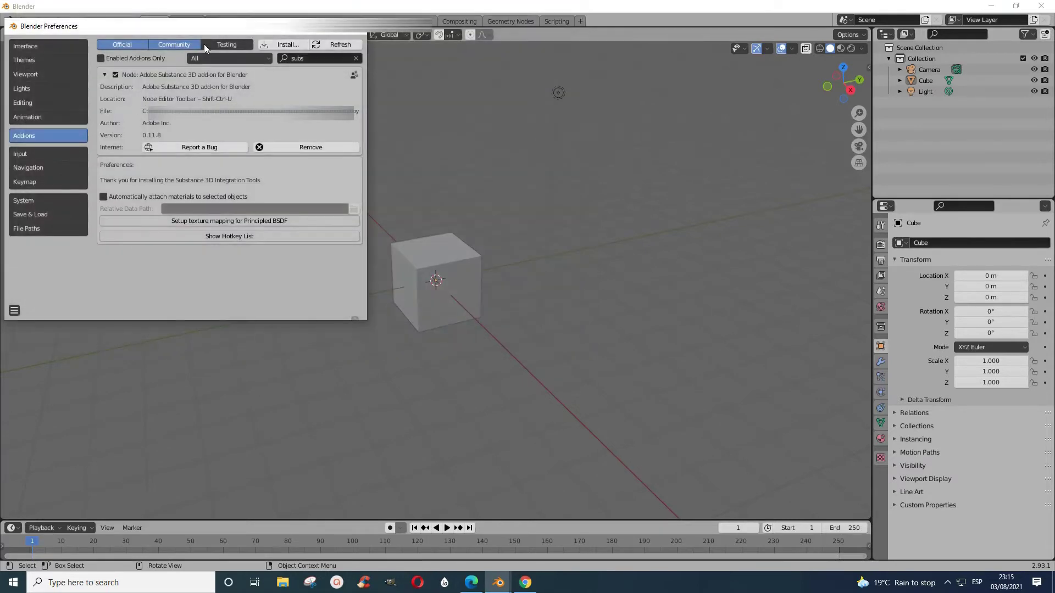
- Filter the add-ons list by the search text "sub" to find the Adobe Substance 3D add-on
left_click(310, 59)
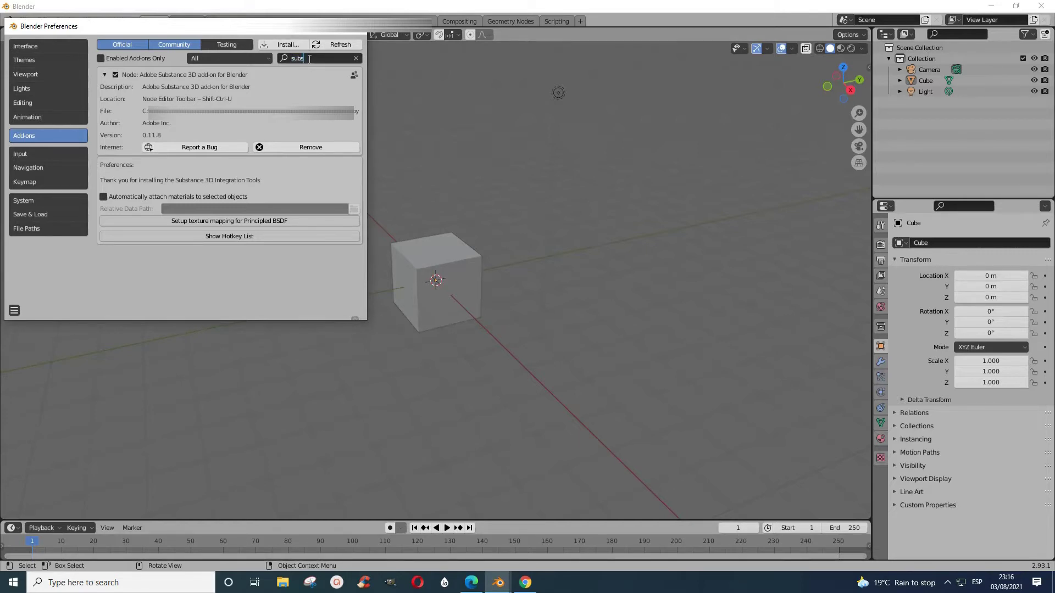
key("BackSpace")
key("BackSpace")
key("BackSpace")
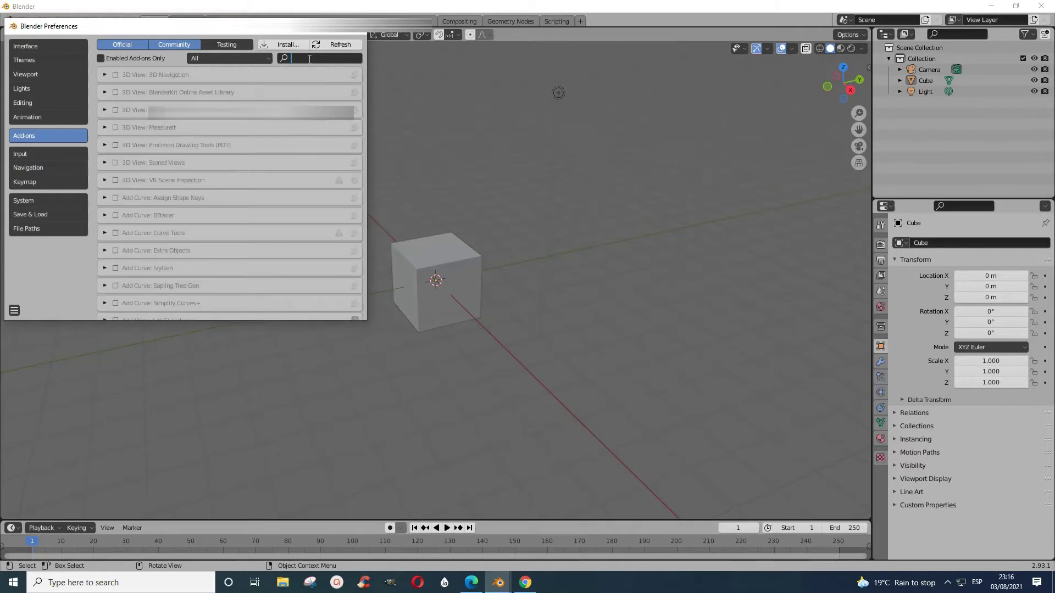
type("ub")
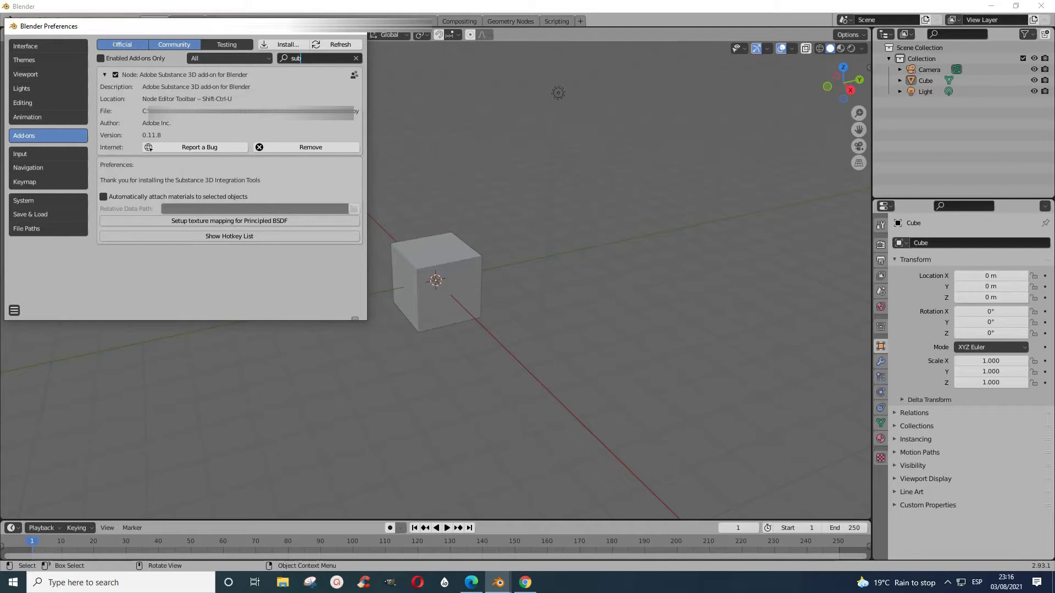
- Disable and re-enable the Adobe Substance 3D add-on for Blender, and close the preferences
left_click(117, 80)
left_click(116, 76)
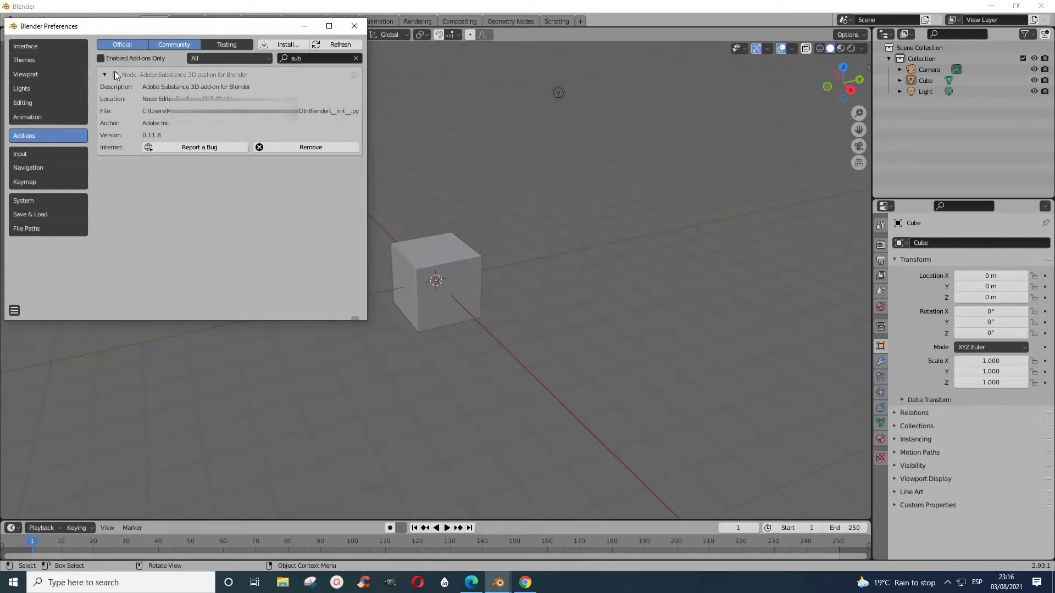
left_click(106, 74)
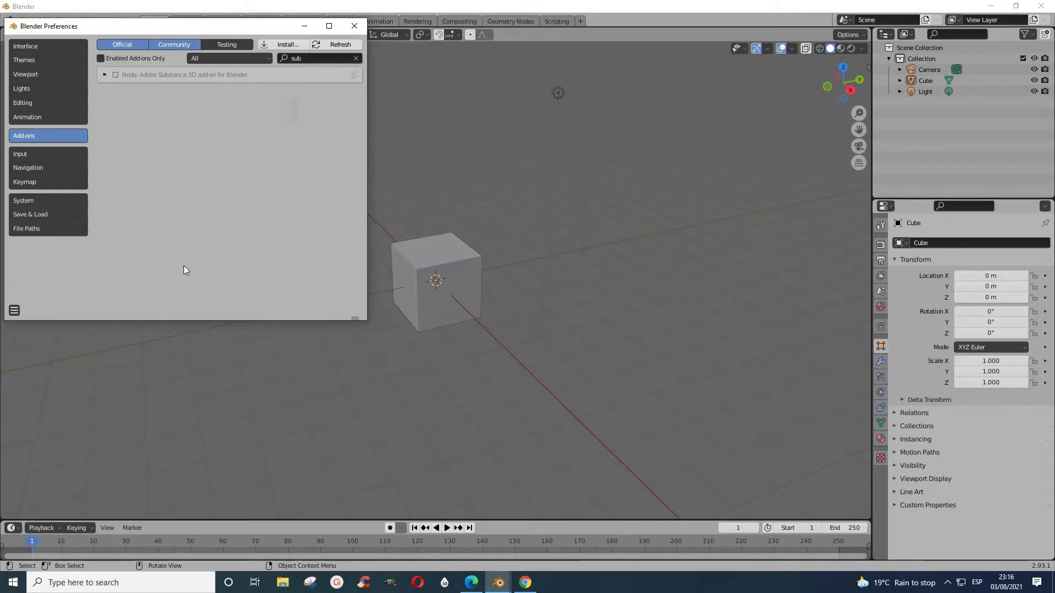
left_click(104, 74)
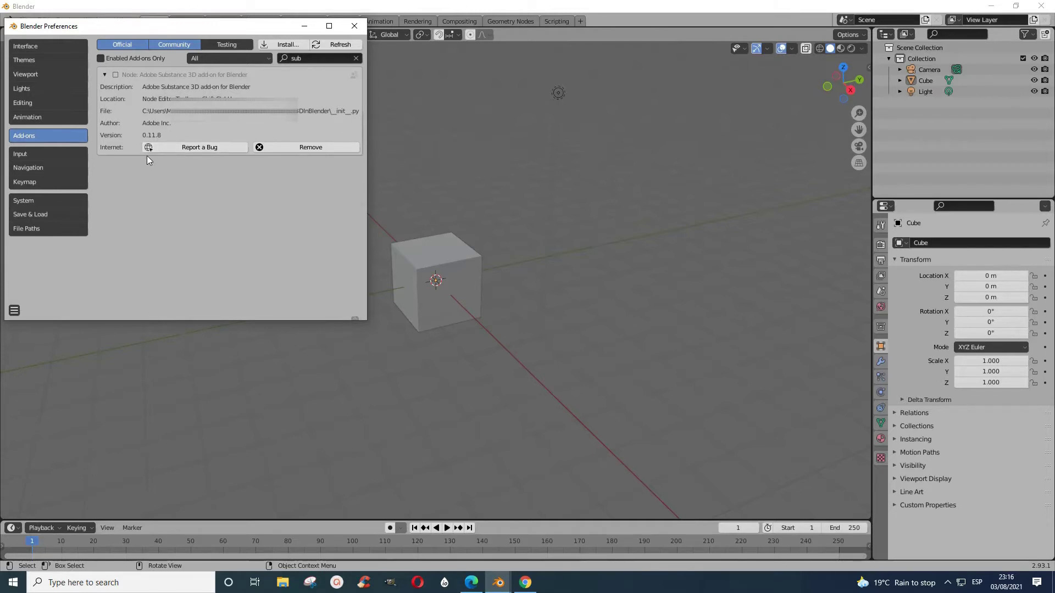
left_click(116, 75)
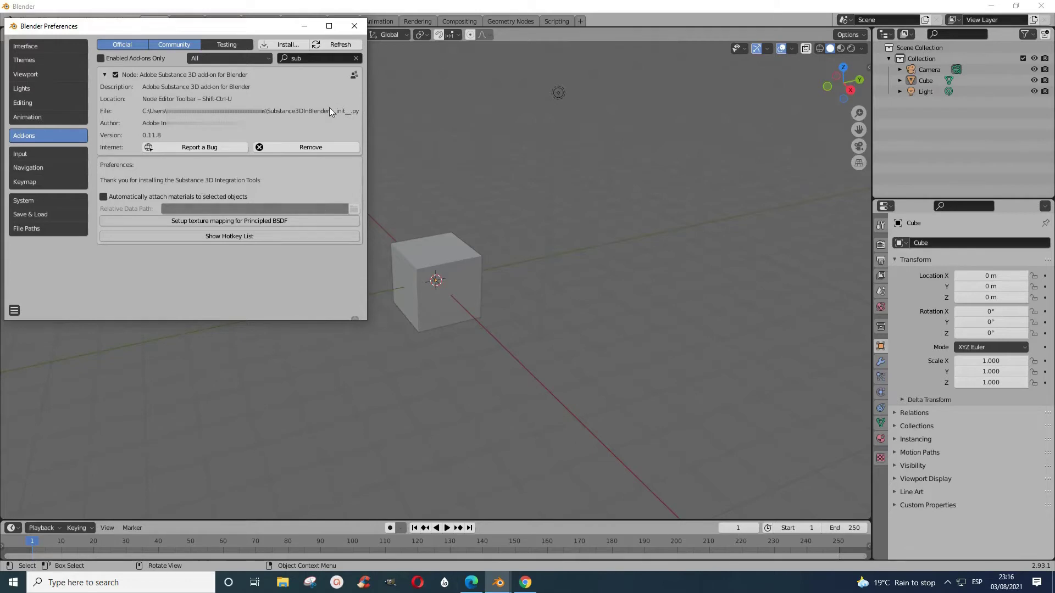
left_click(353, 26)
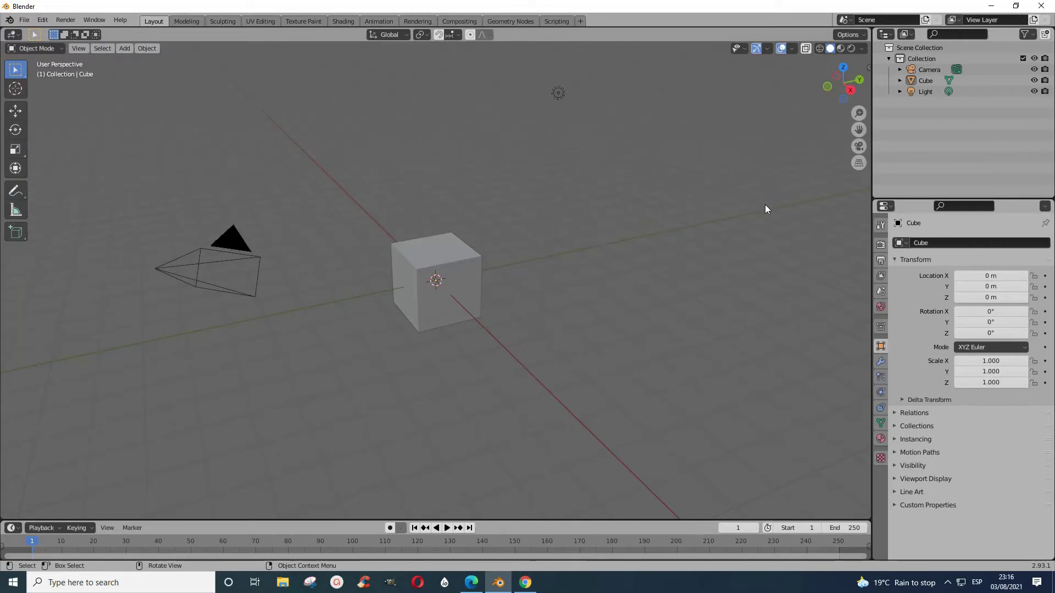
- Show the 3D viewport's sidebar and open the Tilles with moss material on the Substance 3D Community Assets site
key("n")
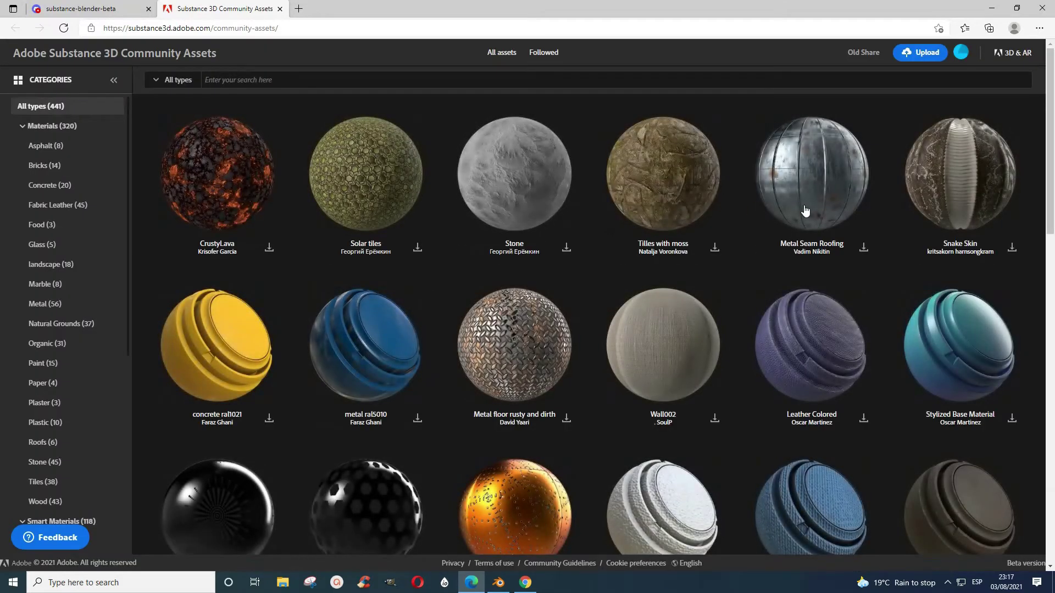
scroll(657, 428, "down", 15)
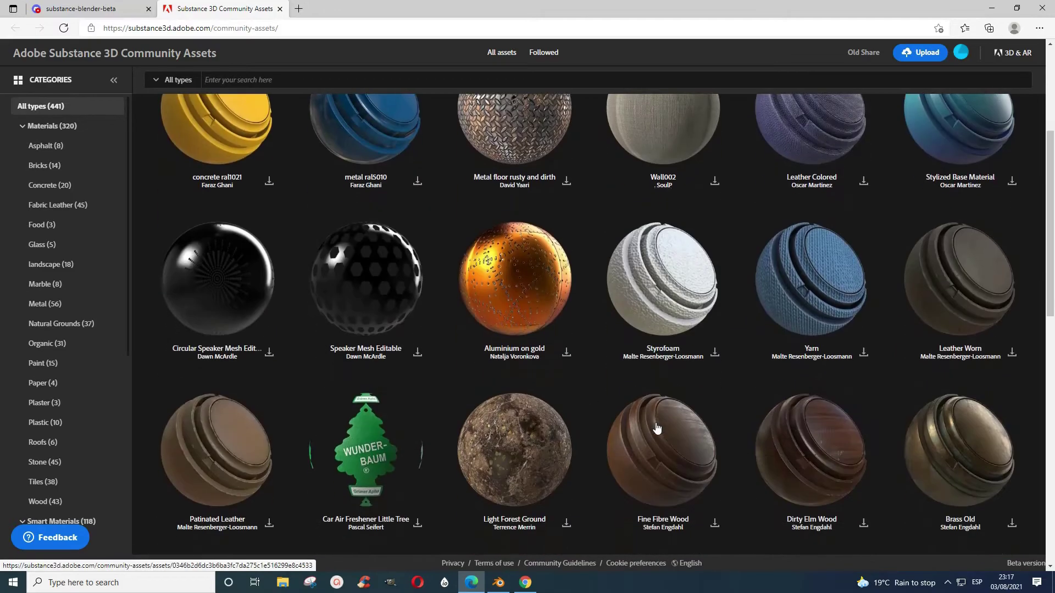
scroll(657, 428, "down", 6)
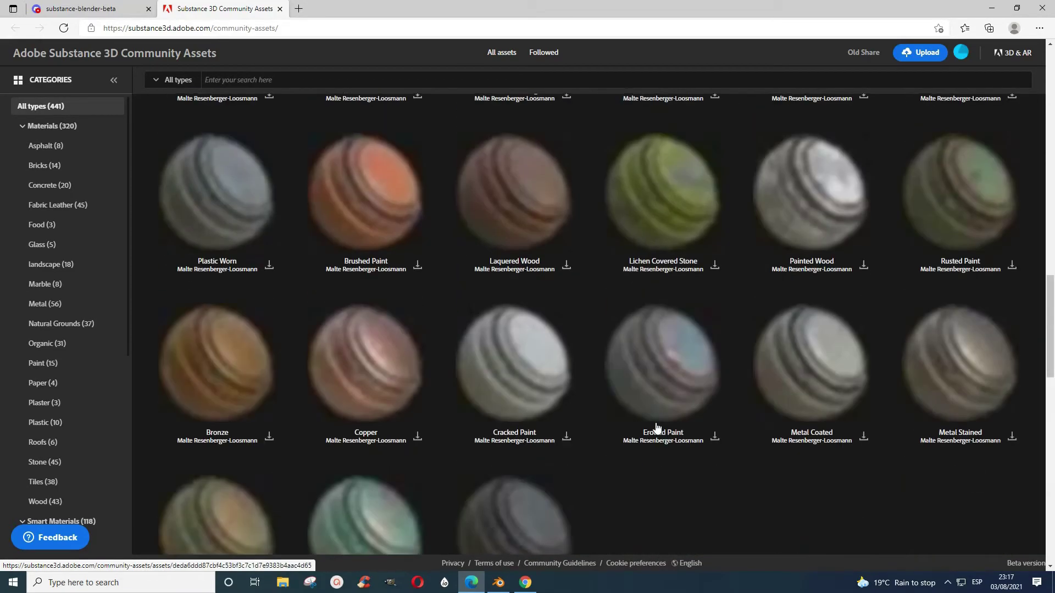
scroll(657, 428, "up", 20)
scroll(656, 427, "up", 5)
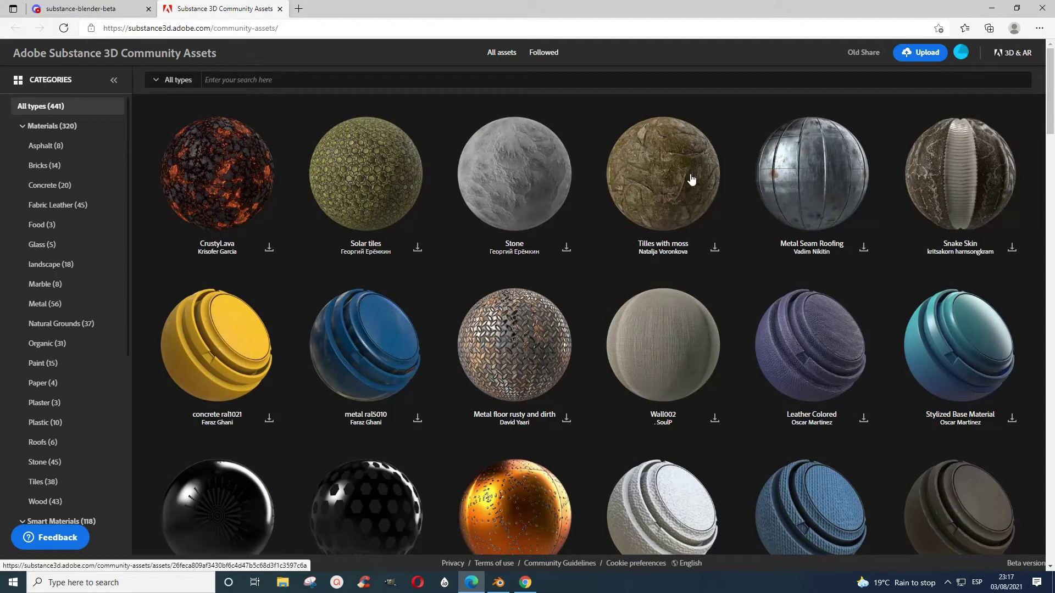
left_click(676, 211)
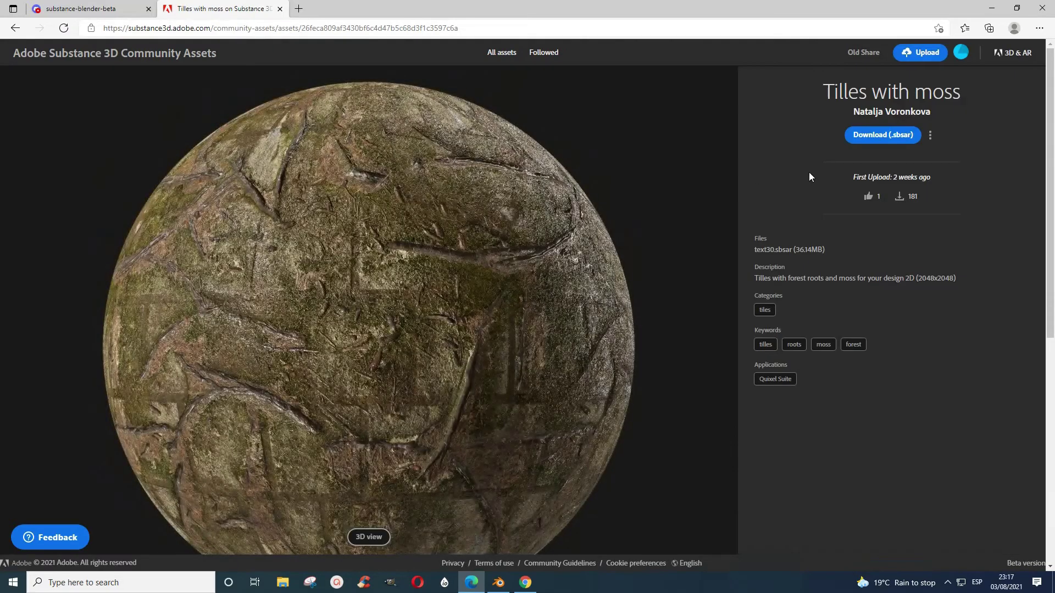
- Download the Tilles with moss material as text30.sbsar into the sbsar files folder, replacing the existing file, and minimize the browser
left_click(881, 138)
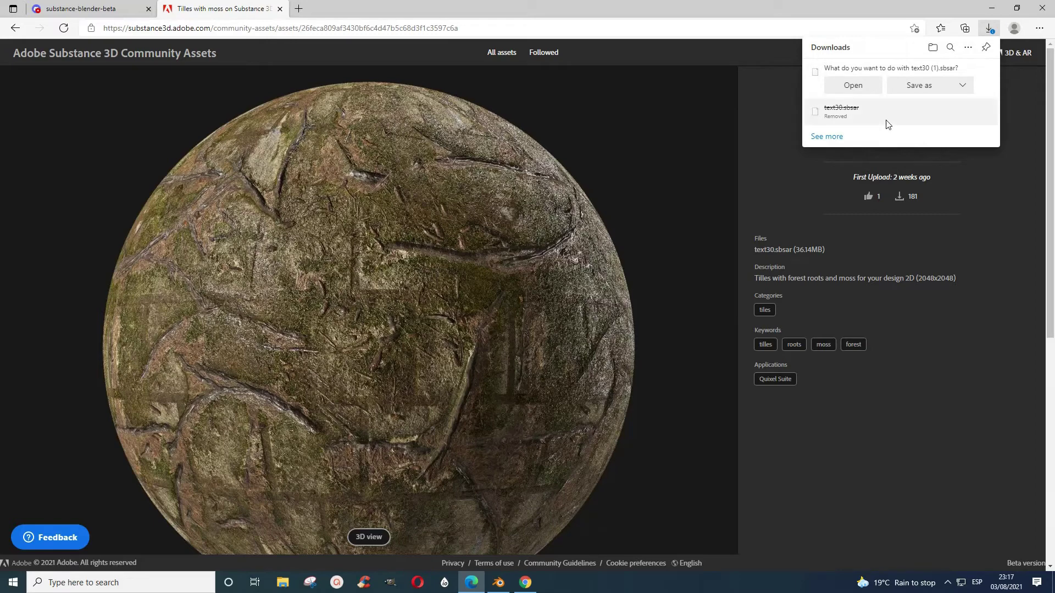
left_click(915, 91)
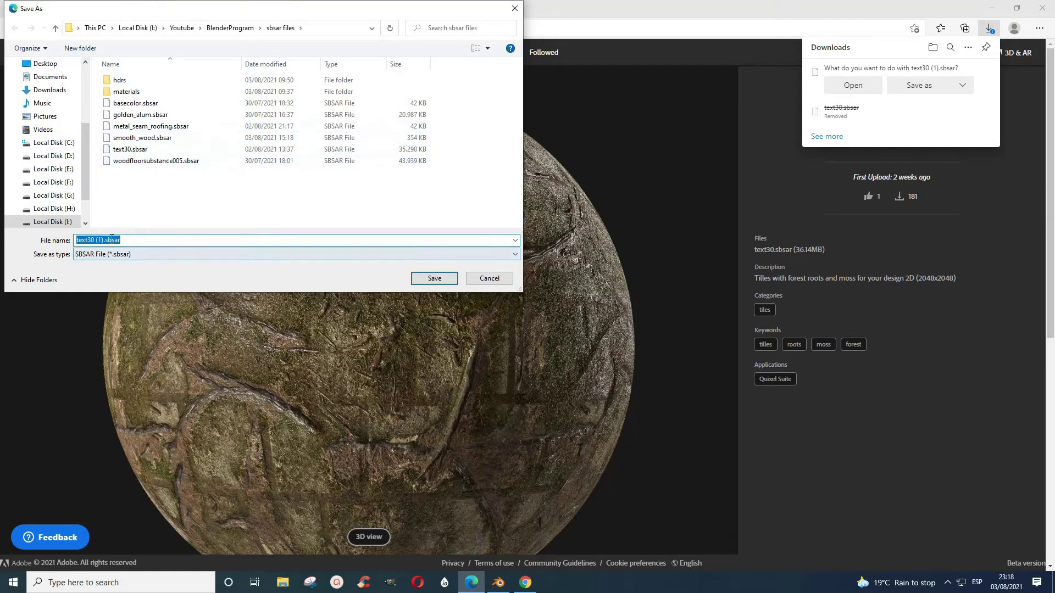
left_click(132, 151)
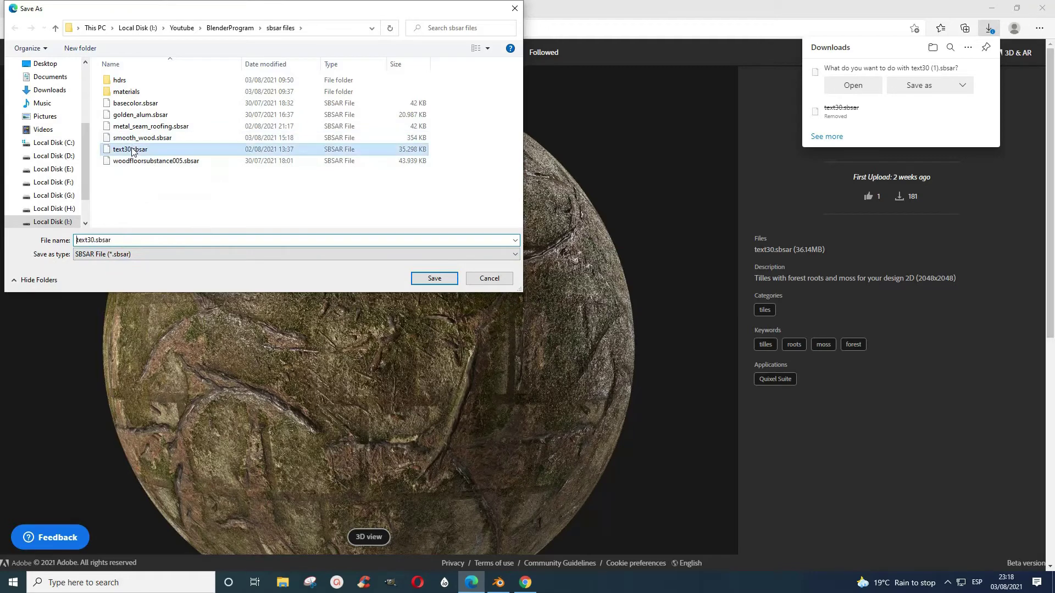
left_click(430, 279)
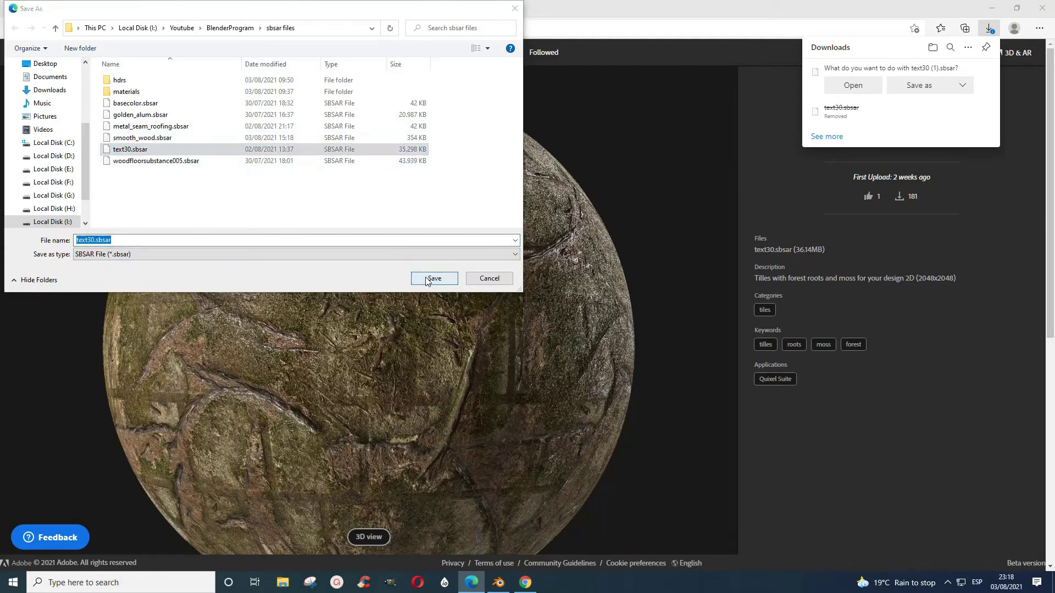
left_click(560, 295)
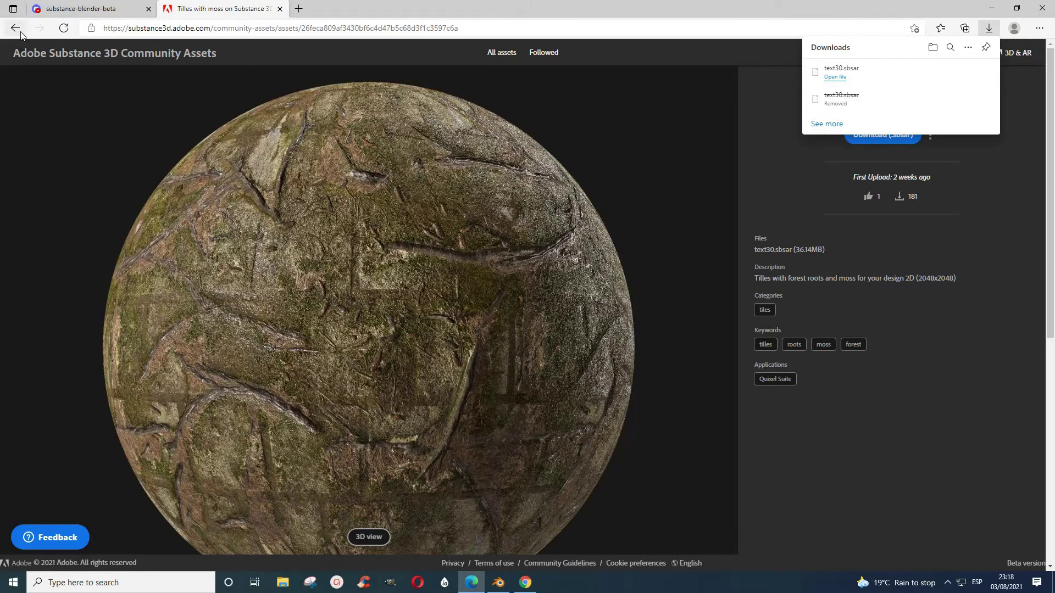
left_click(992, 8)
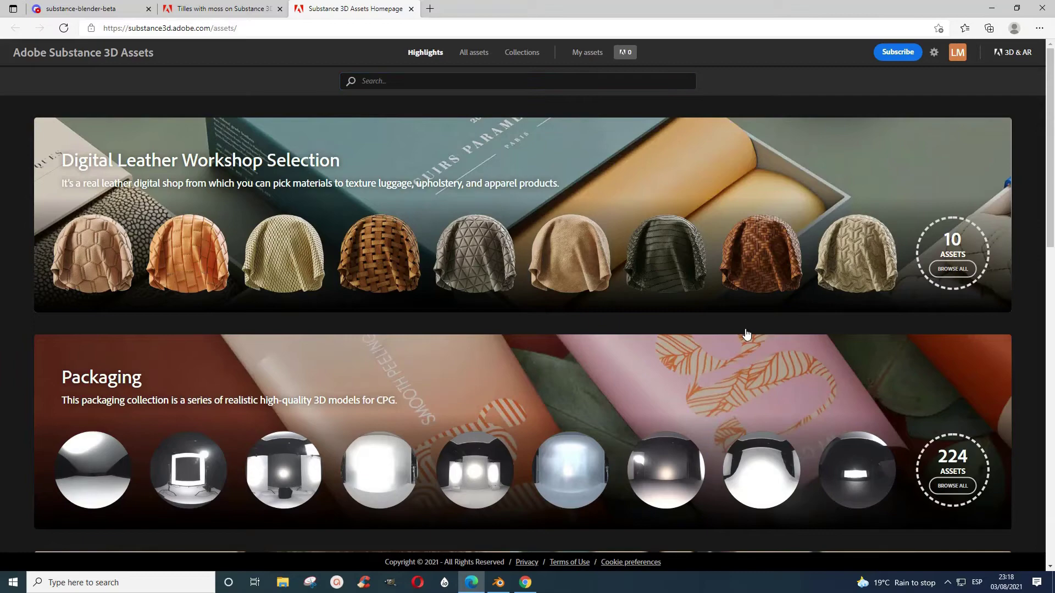
- Browse the featured collections on the Adobe Substance 3D Assets homepage, and minimize the browser to return to Blender
scroll(708, 348, "down", 3)
scroll(707, 347, "down", 6)
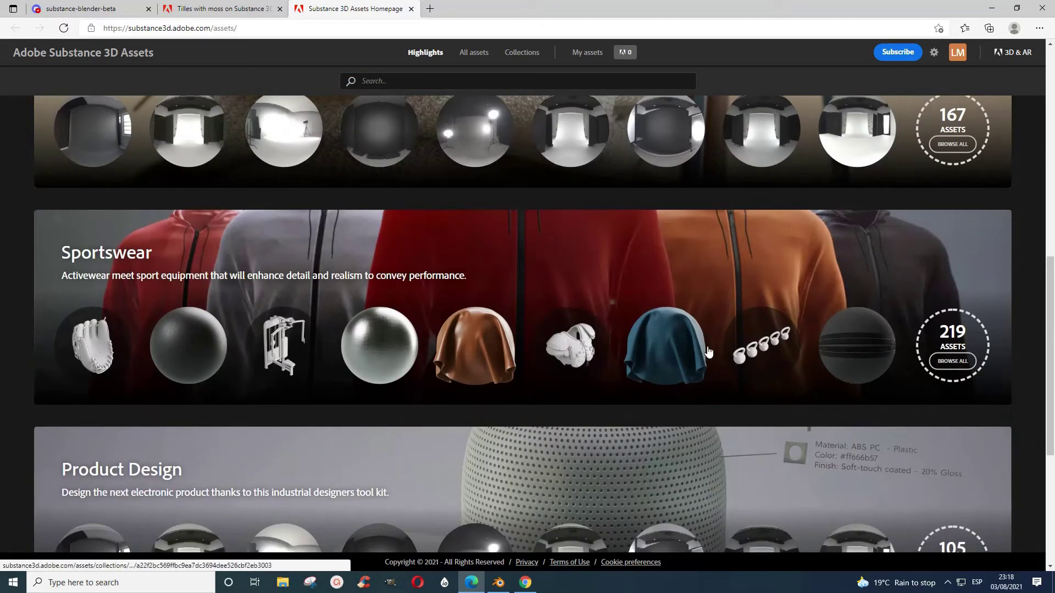
scroll(707, 349, "up", 8)
scroll(707, 349, "up", 2)
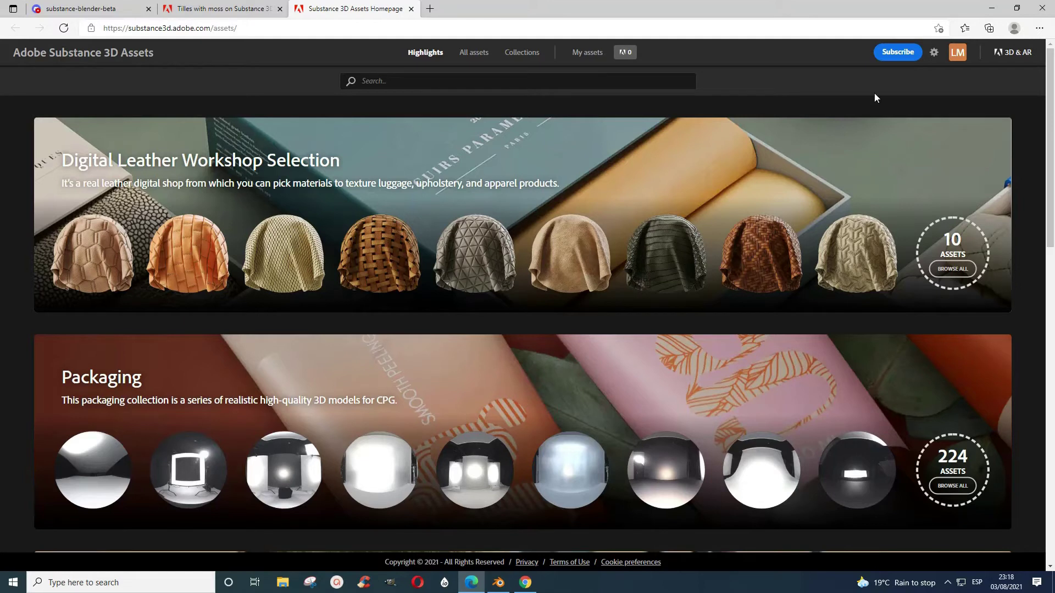
left_click(992, 7)
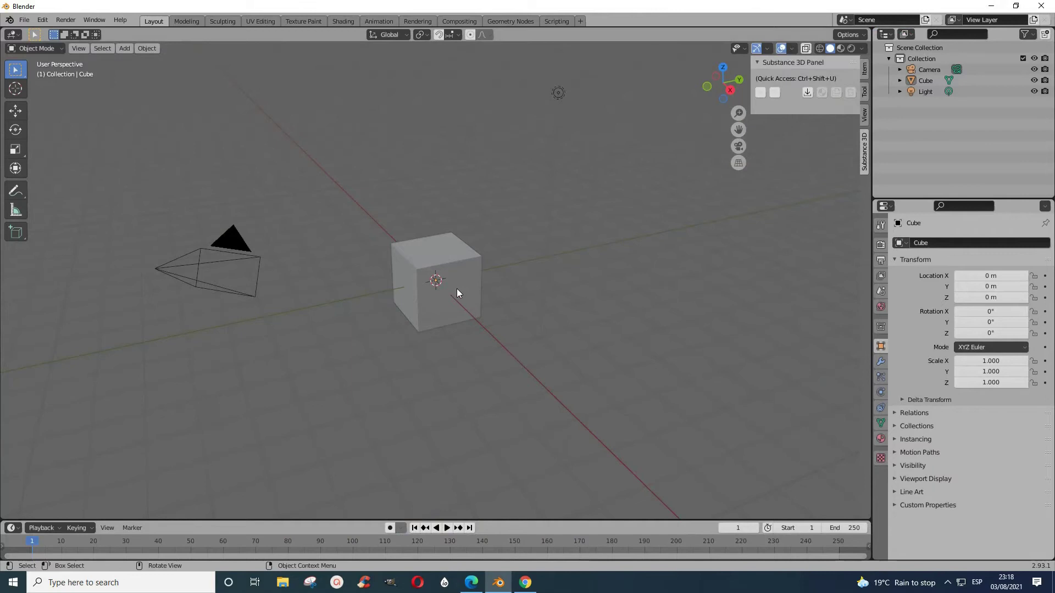
- Select the cube and load text30.sbsar from the sbsar files folder as a Substance material
left_click(457, 288)
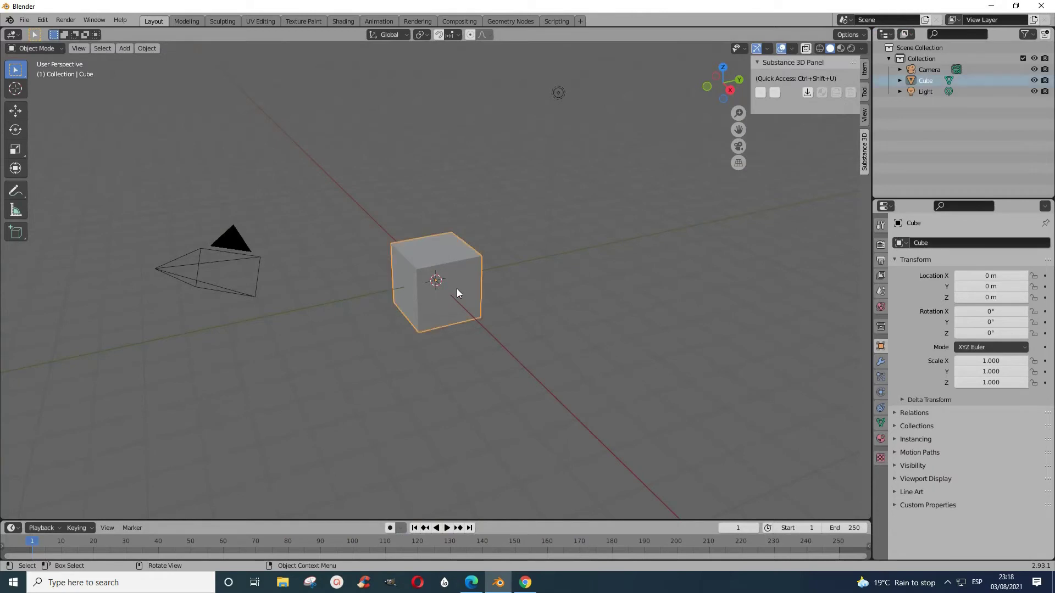
left_click(808, 93)
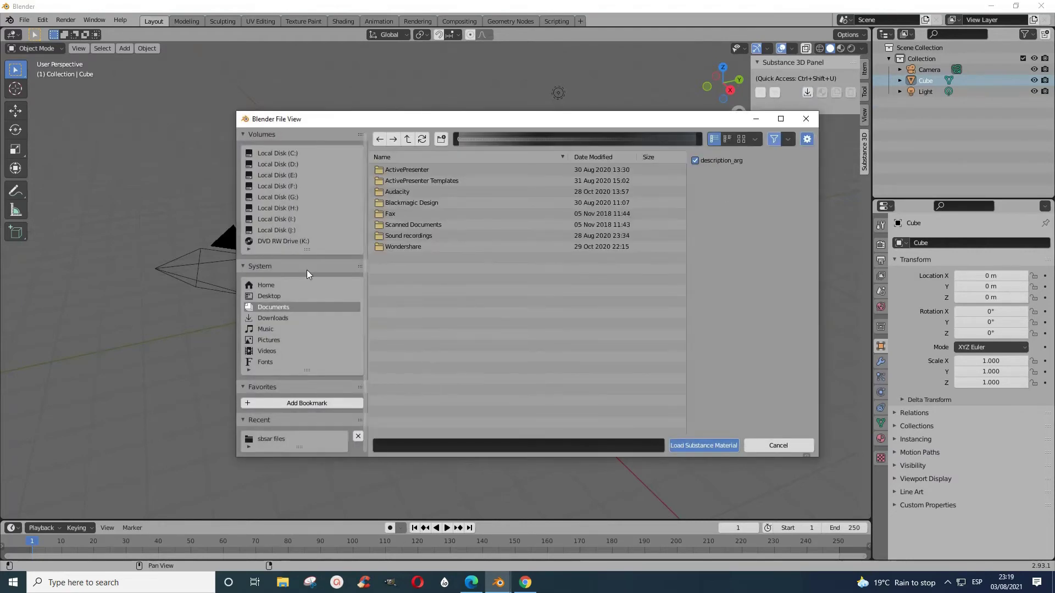
left_click(276, 439)
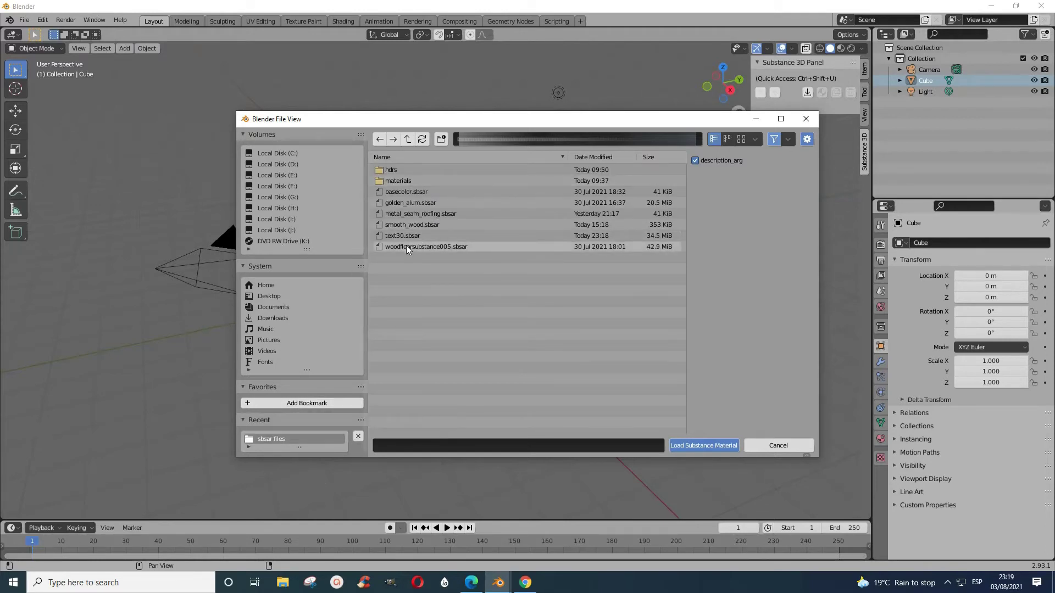
left_click(404, 203)
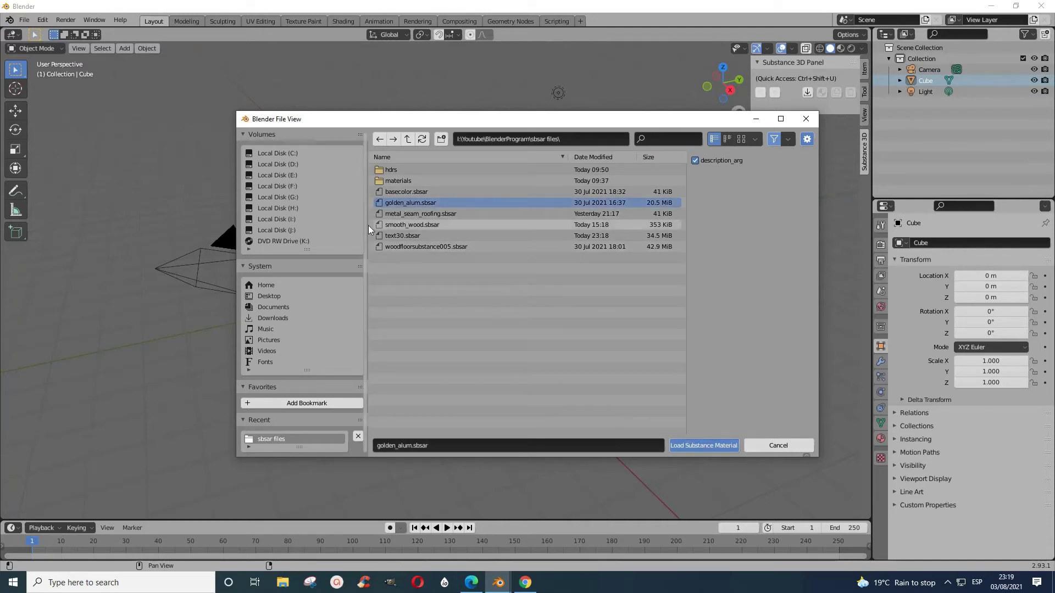
left_click(398, 237)
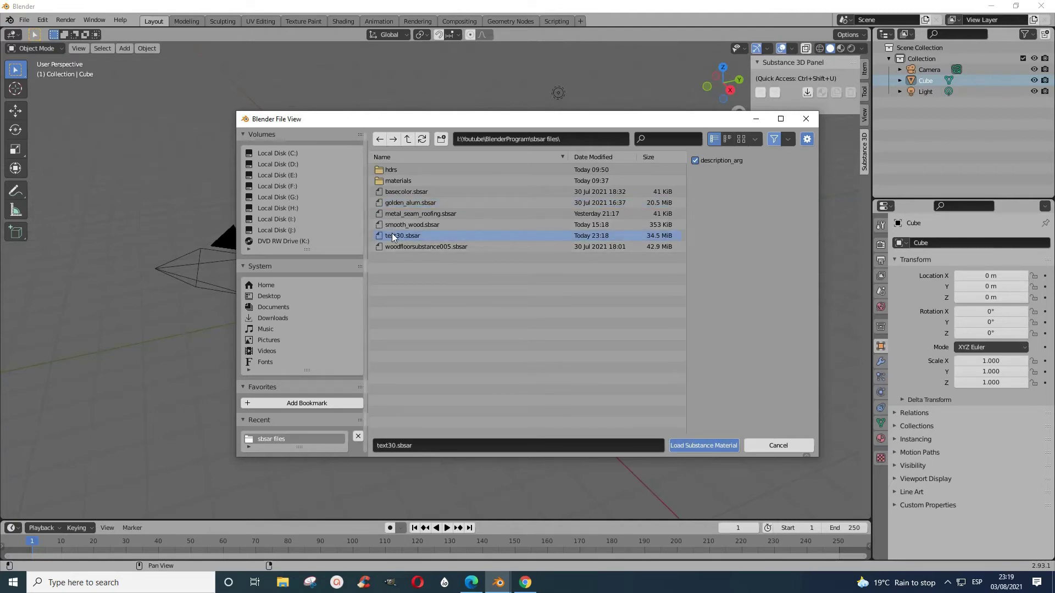
left_click(682, 448)
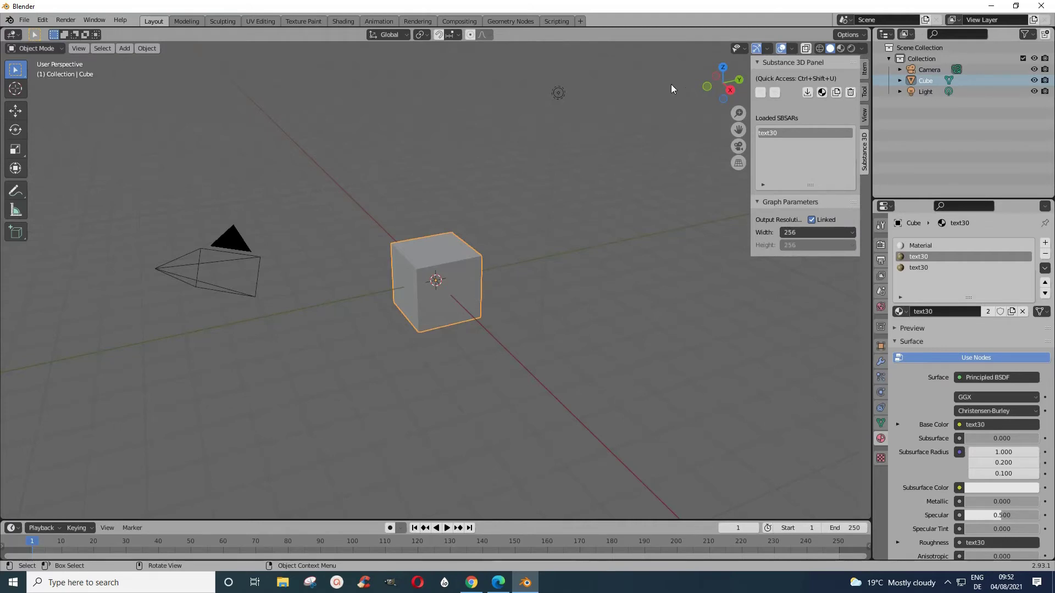
- Attach the loaded text30 SBSAR to the cube as a material and display the viewport in Material Preview mode
left_click(822, 93)
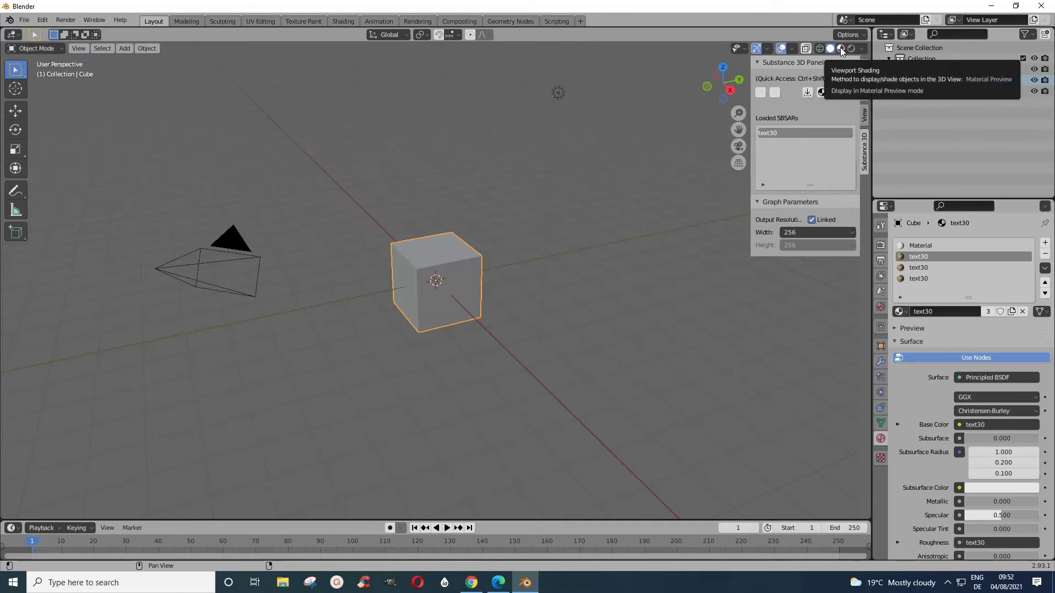
left_click(840, 47)
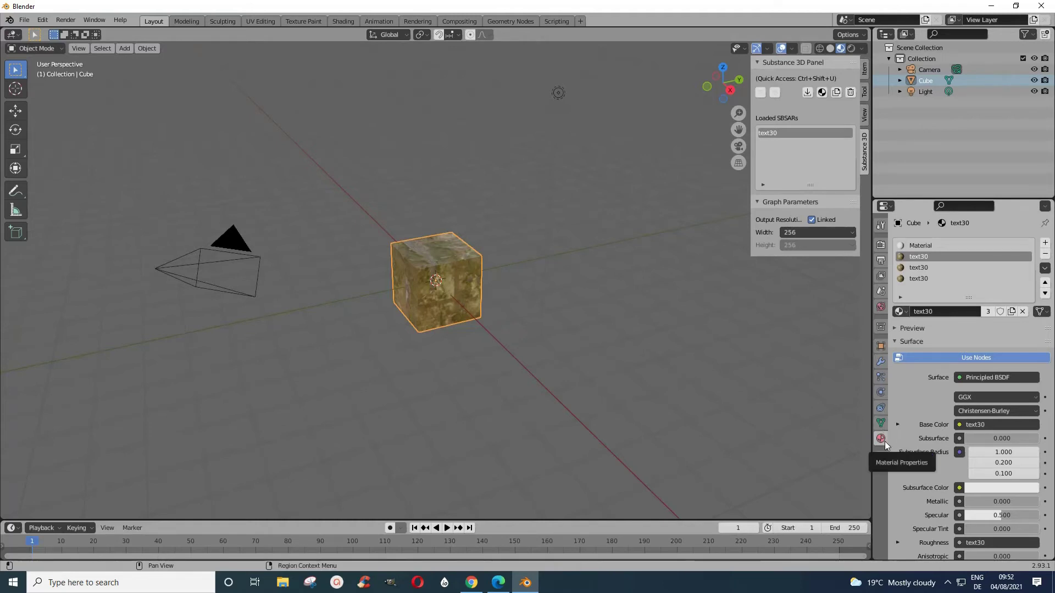
- Assign the default Material to the cube's active material slot, and reassign text30 to it
left_click(908, 312)
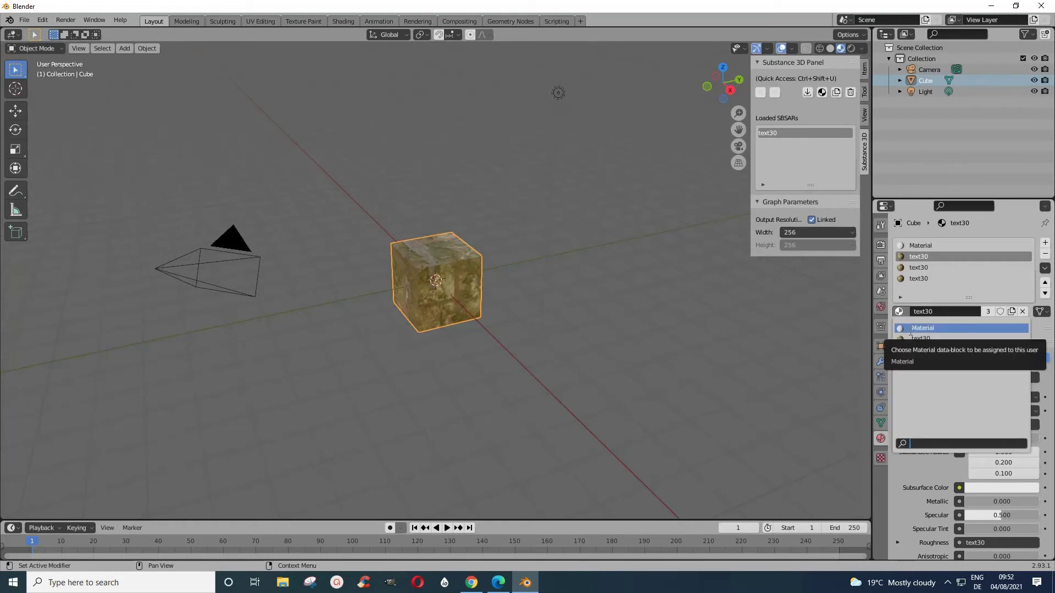
left_click(910, 330)
left_click(909, 312)
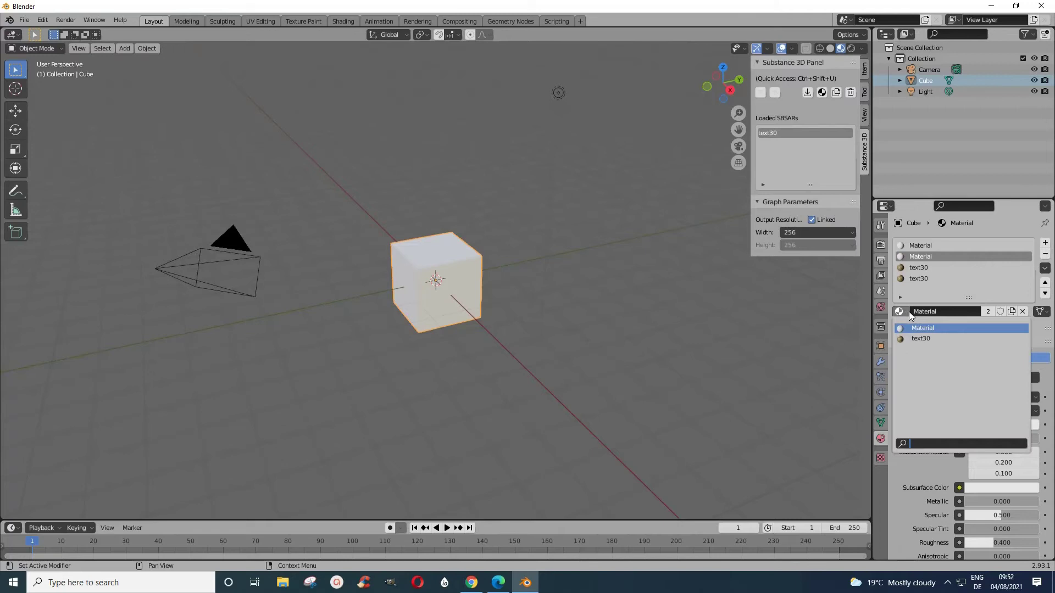
left_click(909, 337)
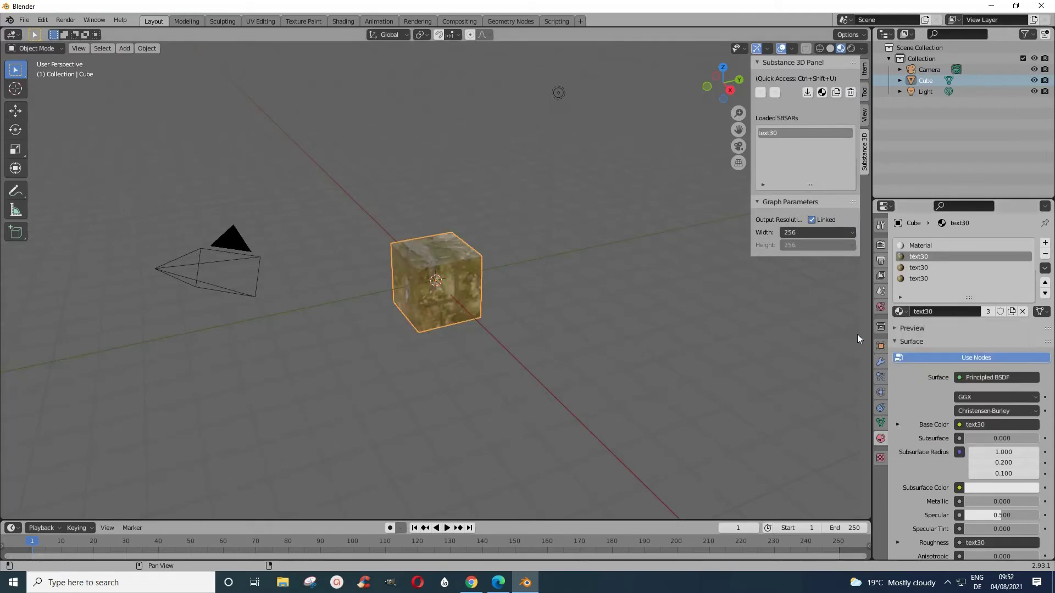
- Load golden_alum.sbsar from the sbsar files folder and attach it to the cube as a material
left_click(808, 96)
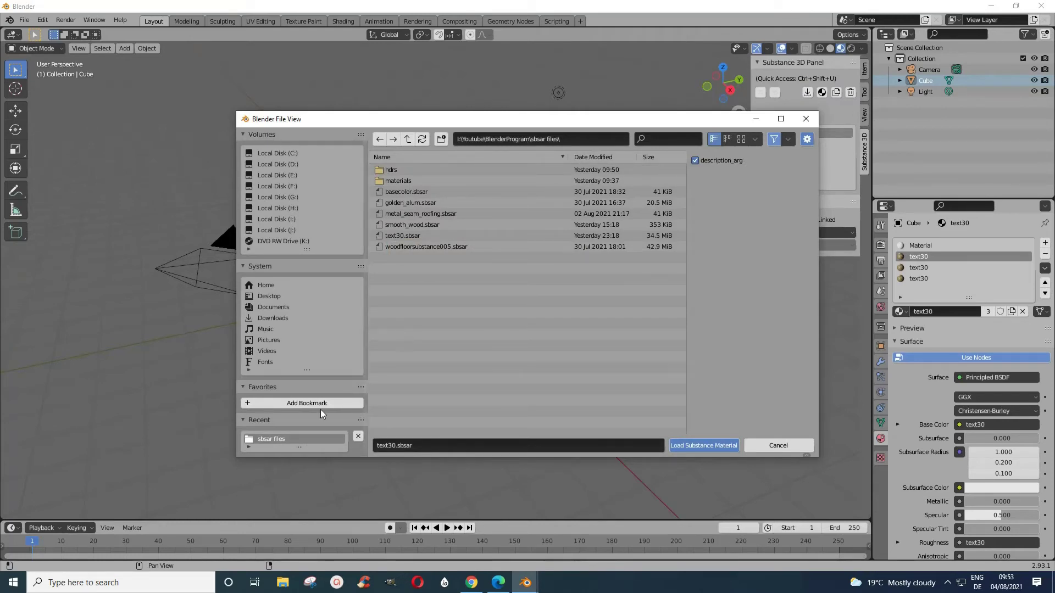
left_click(405, 203)
left_click(713, 447)
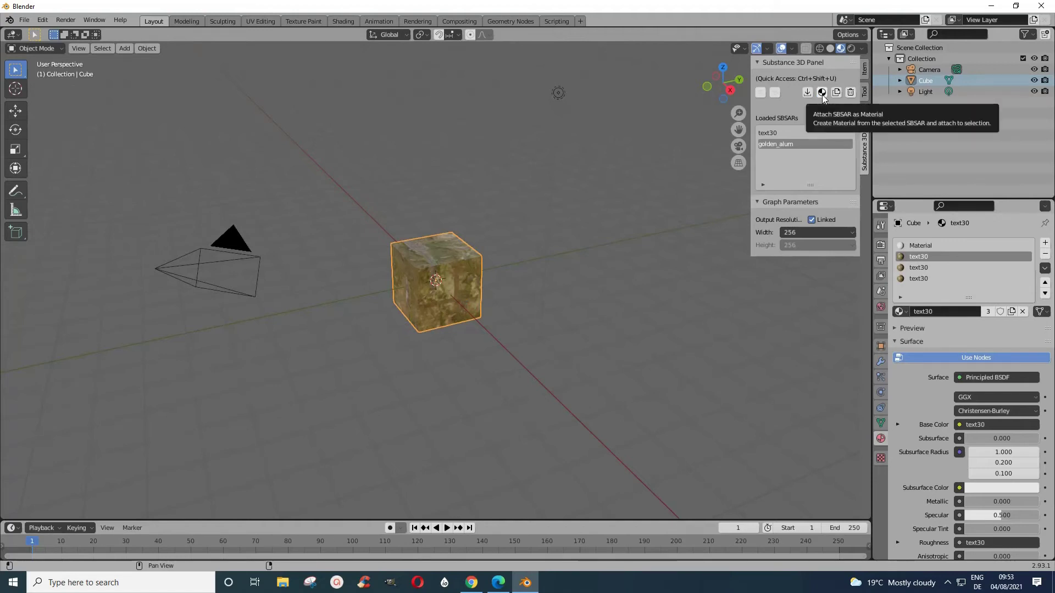
left_click(822, 93)
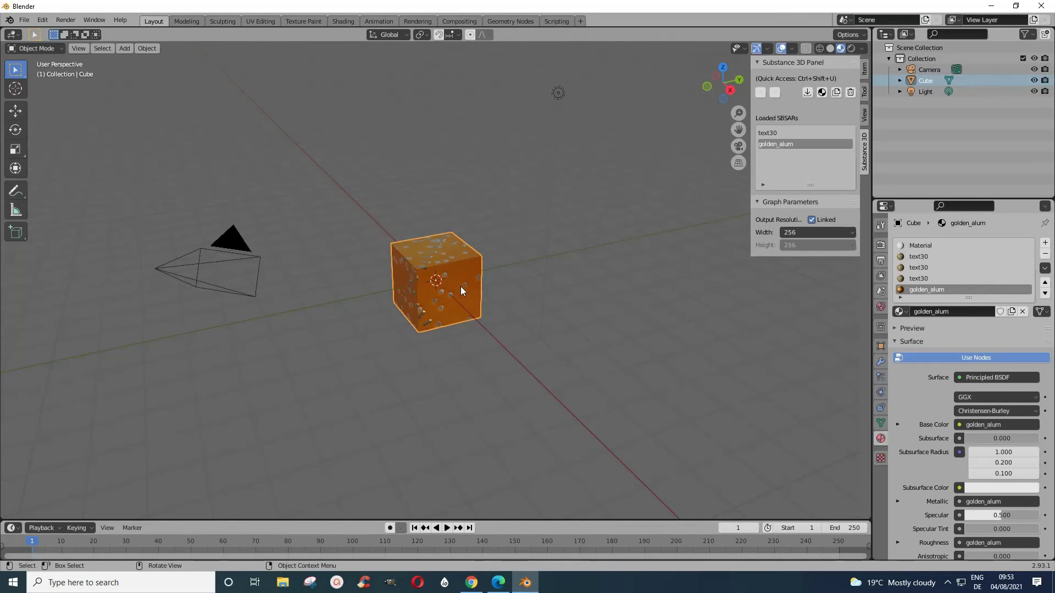
- Swap the golden_alum slot's material to text30, and set it back to golden_alum
left_click(908, 313)
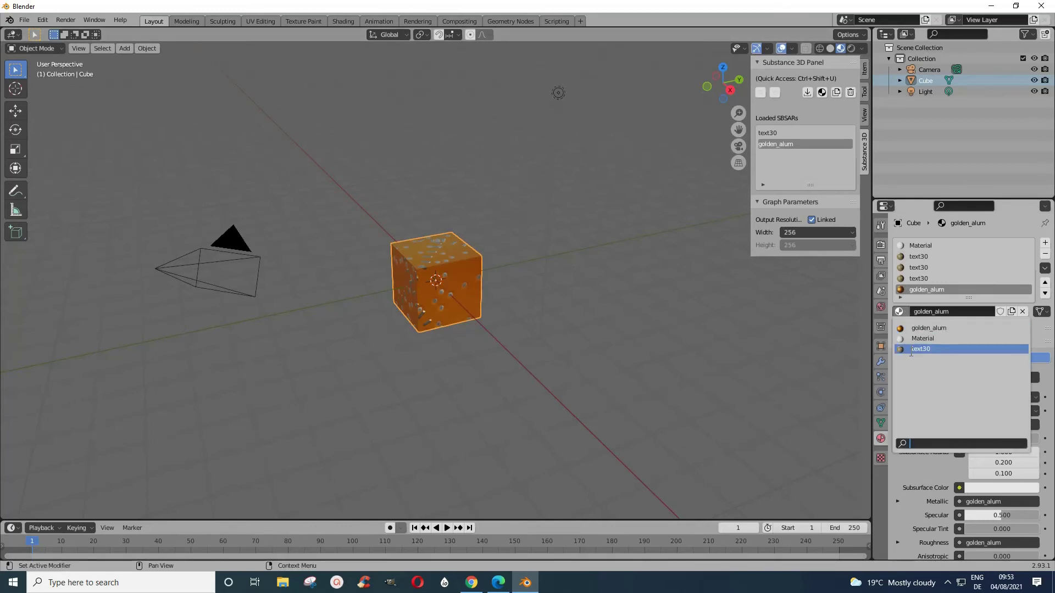
left_click(911, 349)
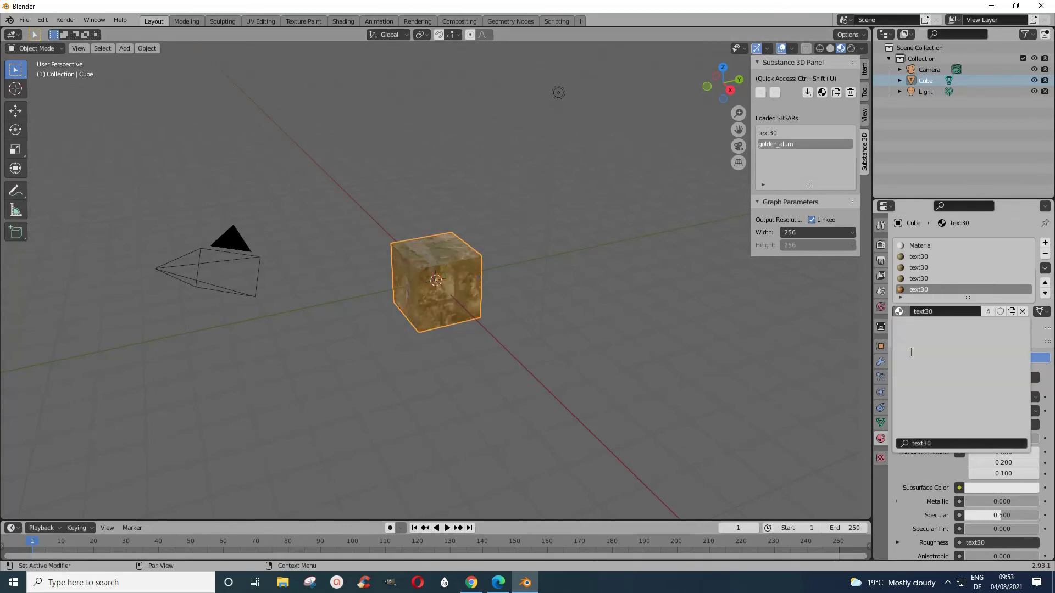
left_click(905, 312)
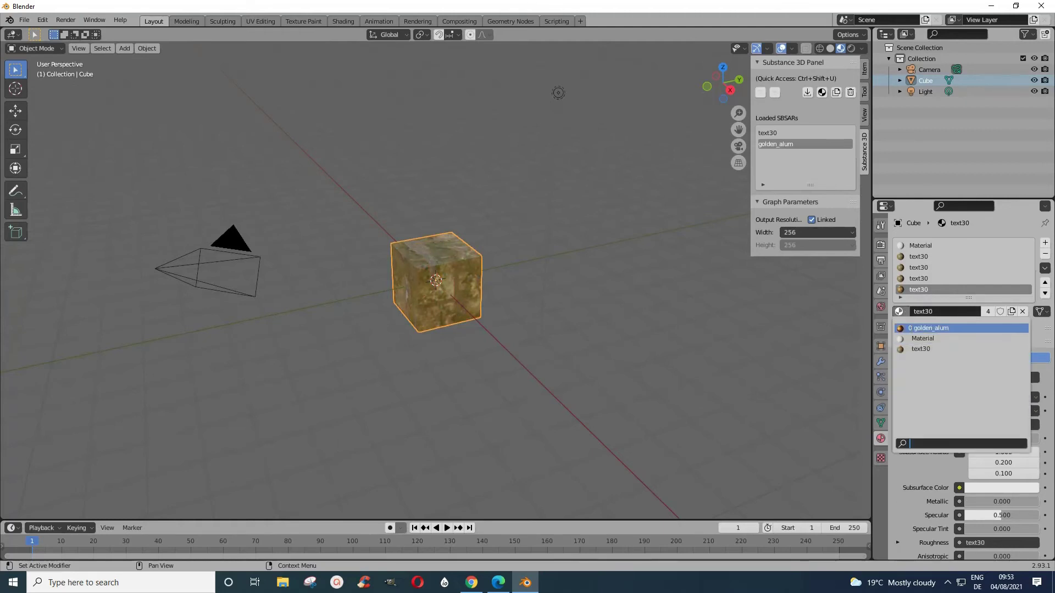
left_click(928, 328)
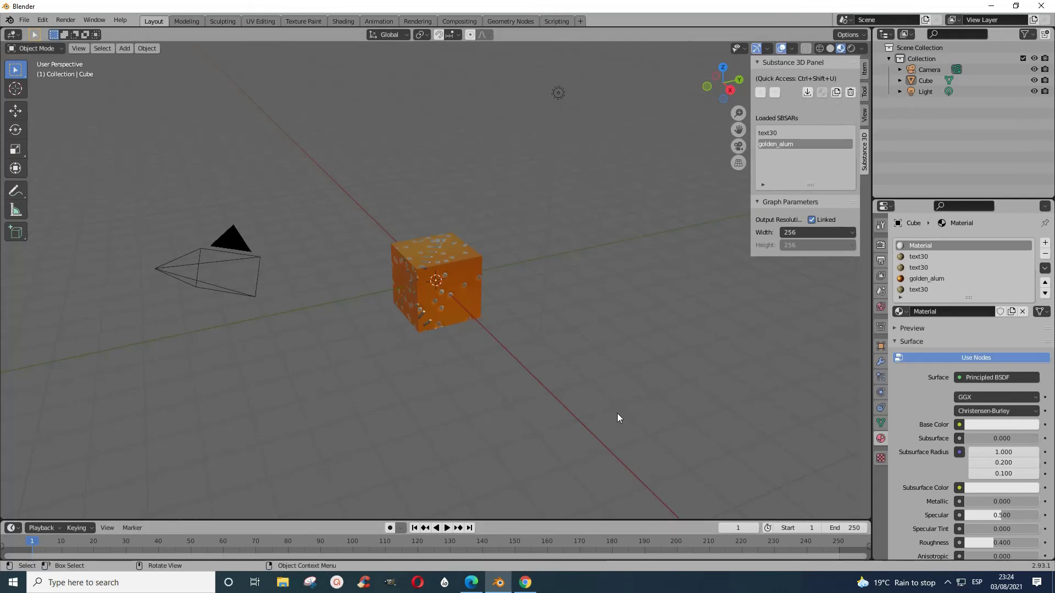
- Switch to Edge and look back through the help conversation in the substance-blender-beta Discord channel
left_click(471, 584)
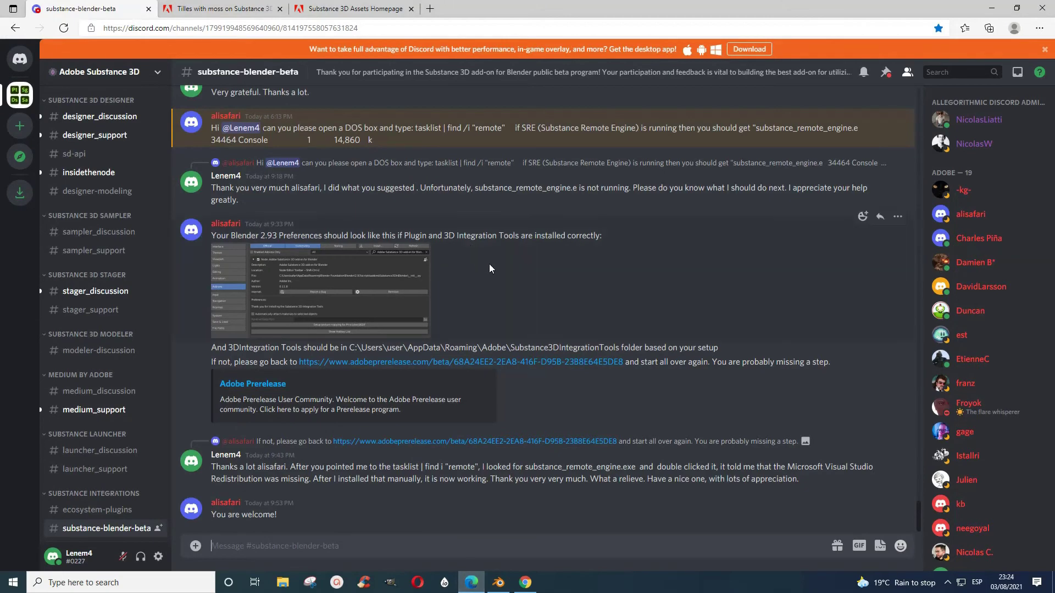
scroll(490, 268, "up", 10)
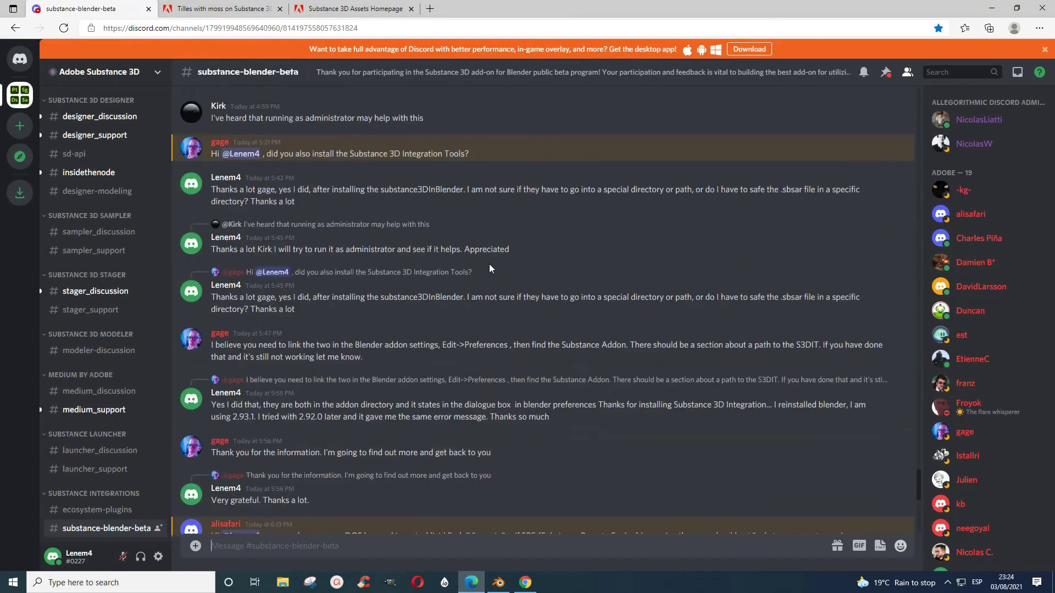
scroll(490, 268, "up", 3)
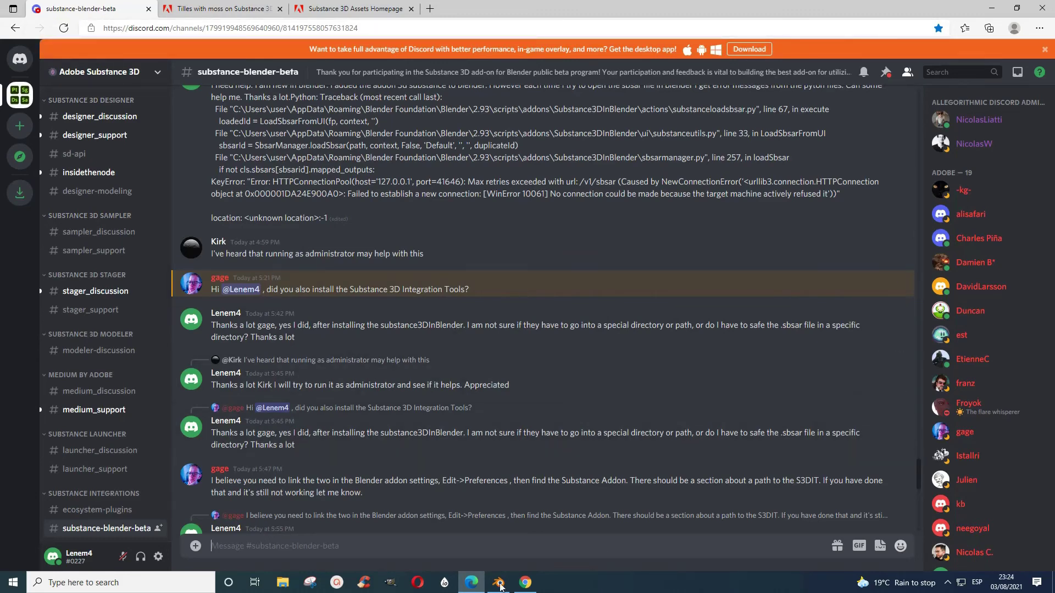
- Switch to Chrome and review the Adobe Prerelease page's installation documentation and its Substance Discord server link
left_click(525, 584)
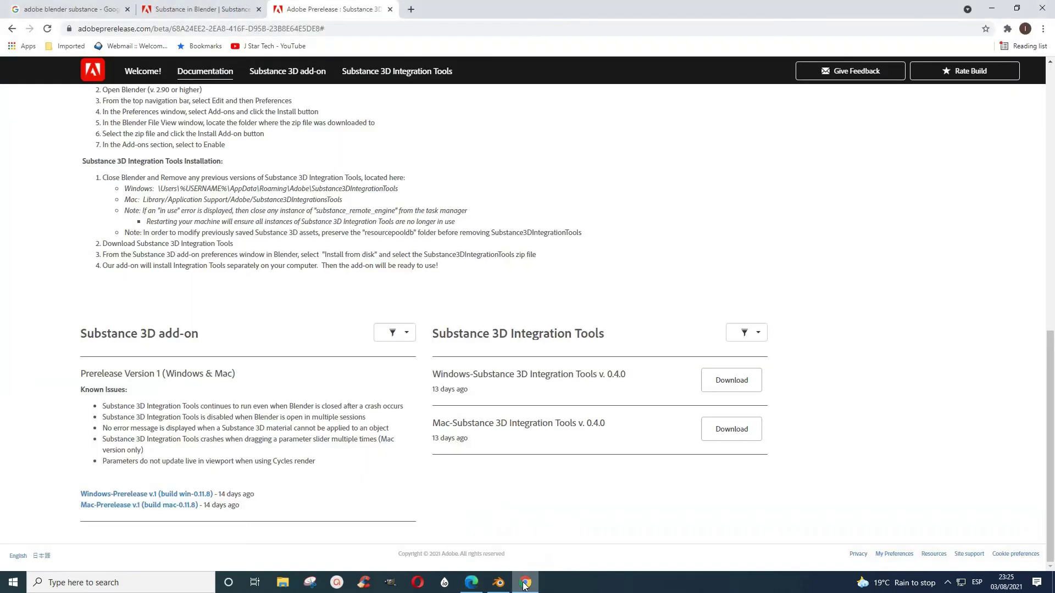
scroll(330, 381, "up", 4)
scroll(332, 383, "up", 7)
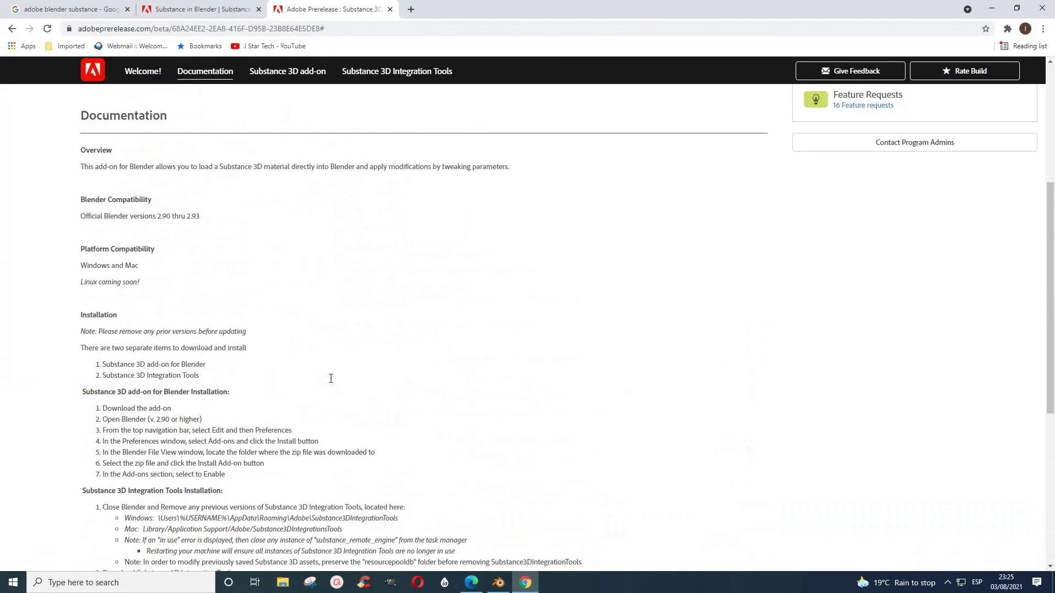
scroll(332, 383, "down", 1)
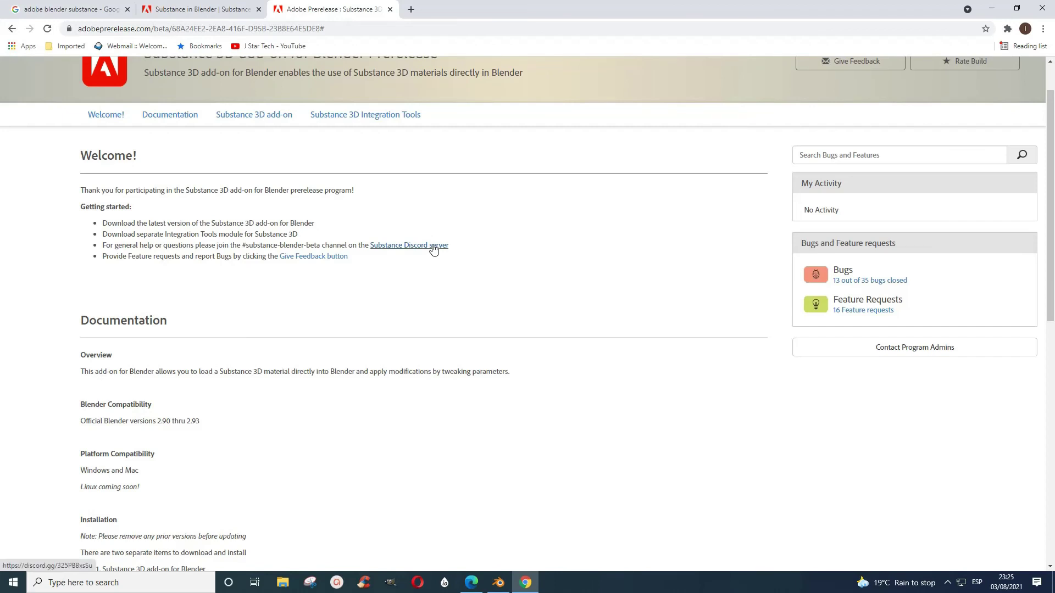
left_click(433, 248)
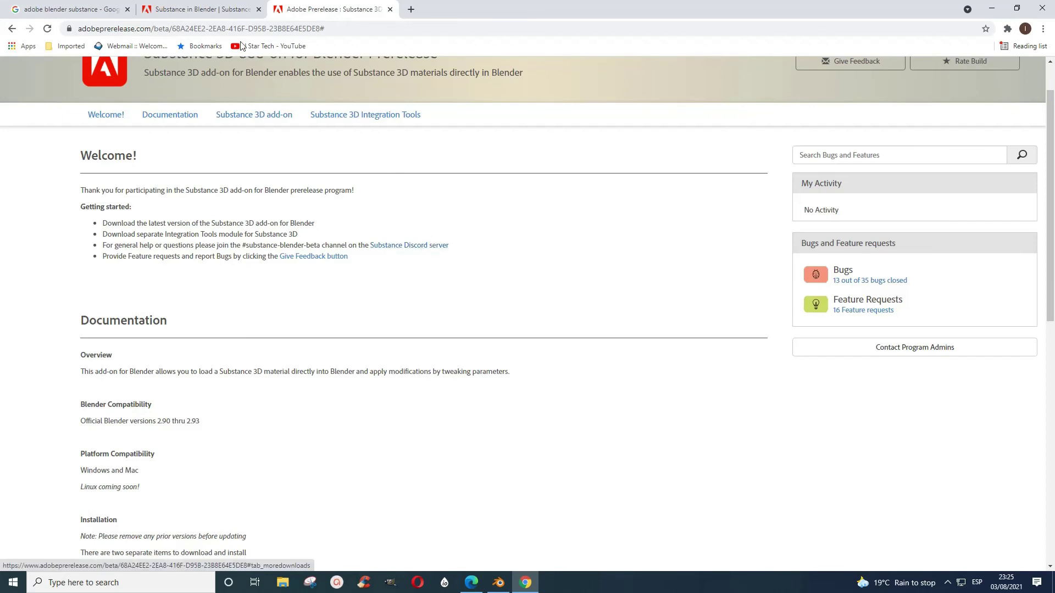
- Return to the Discord channel in Edge and read the troubleshooting replies about Substance Remote Engine and the Integration Tools
left_click(472, 582)
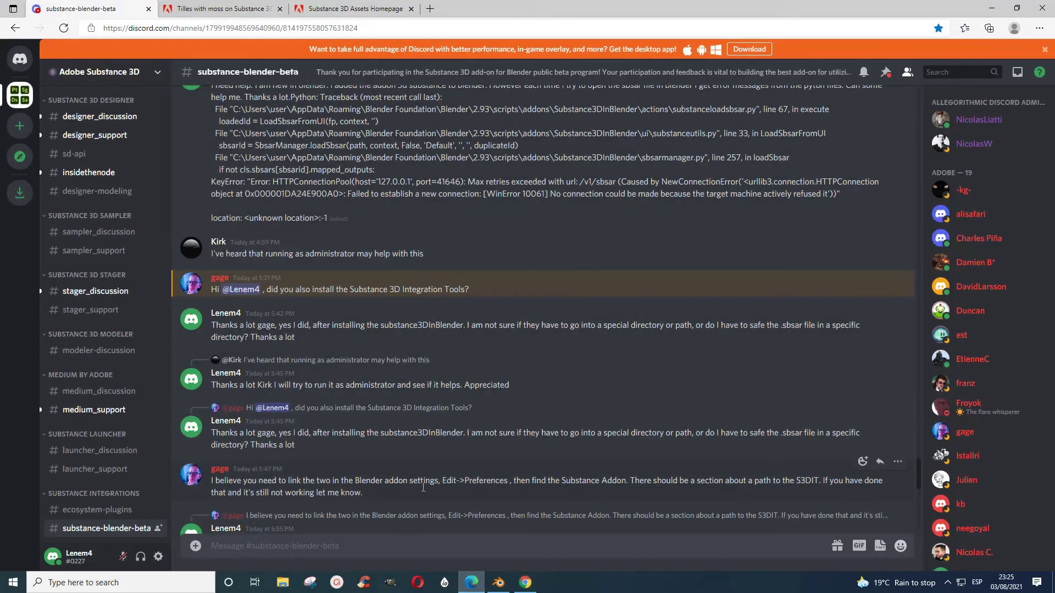
scroll(422, 456, "down", 1)
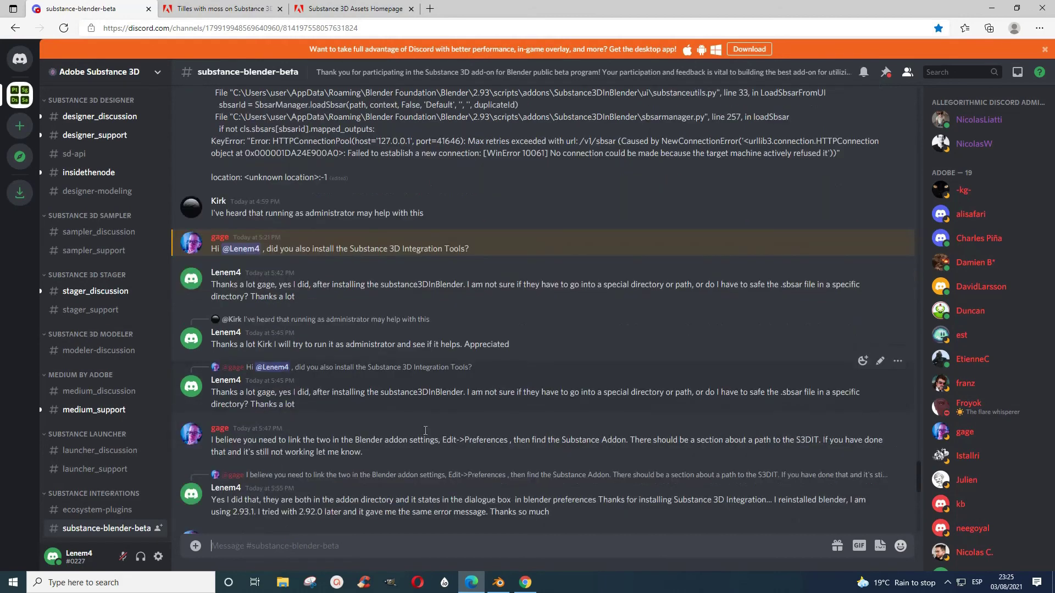
scroll(424, 430, "down", 1)
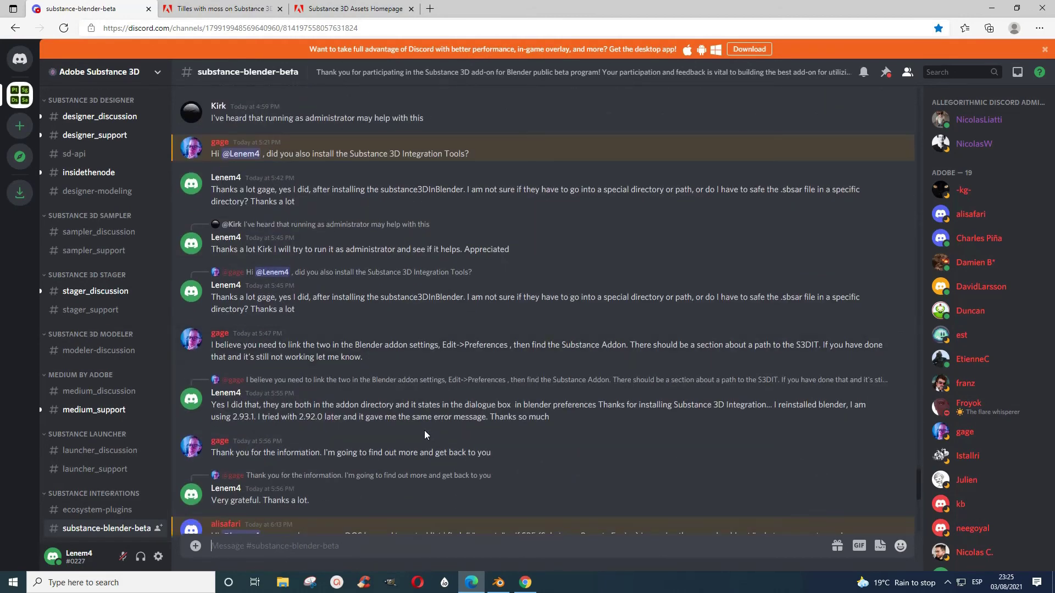
scroll(424, 430, "down", 3)
scroll(424, 430, "down", 1)
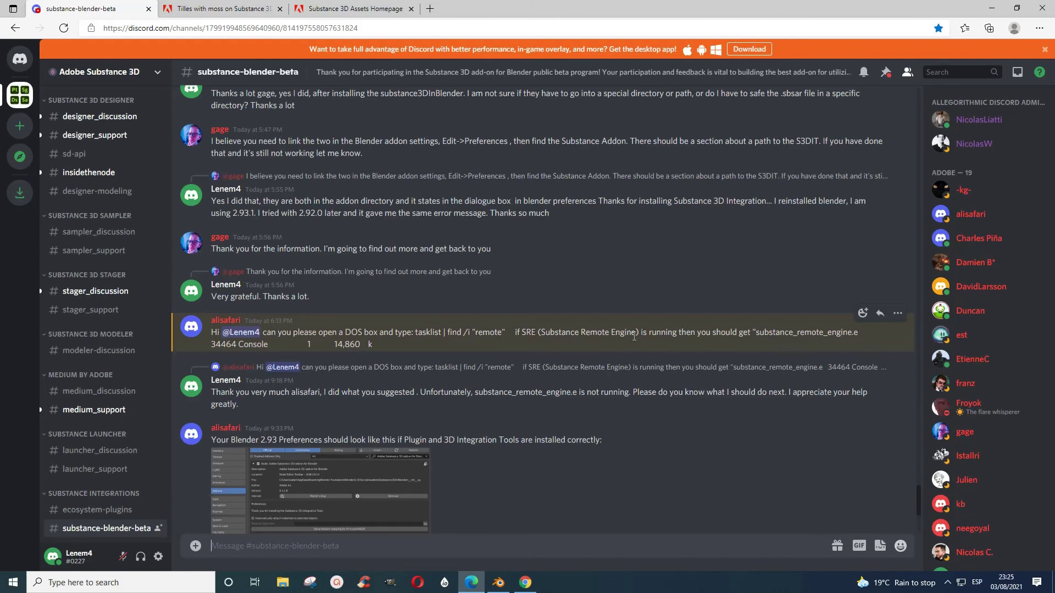
scroll(604, 481, "down", 4)
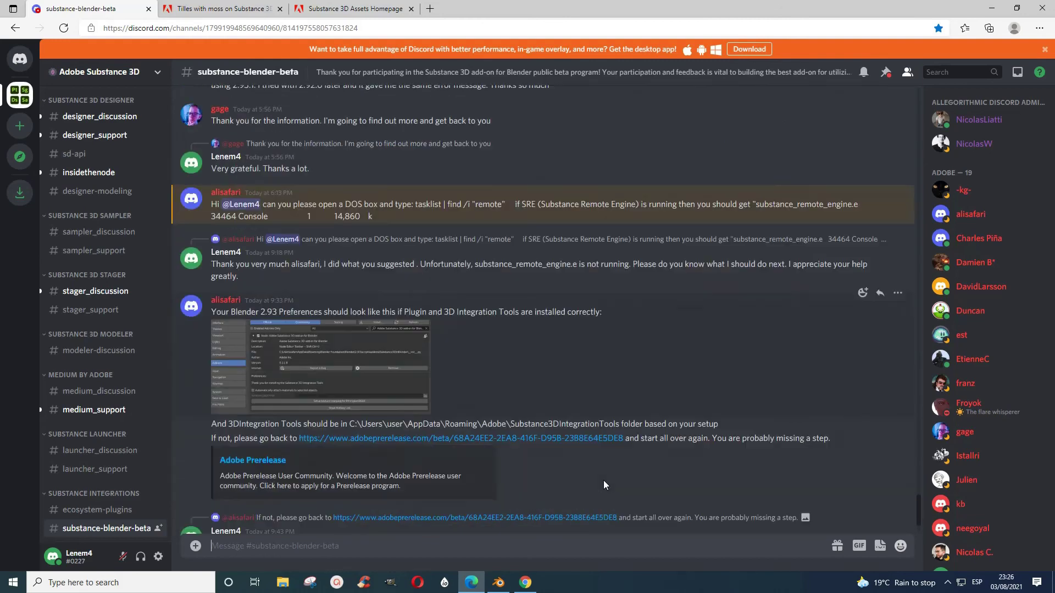